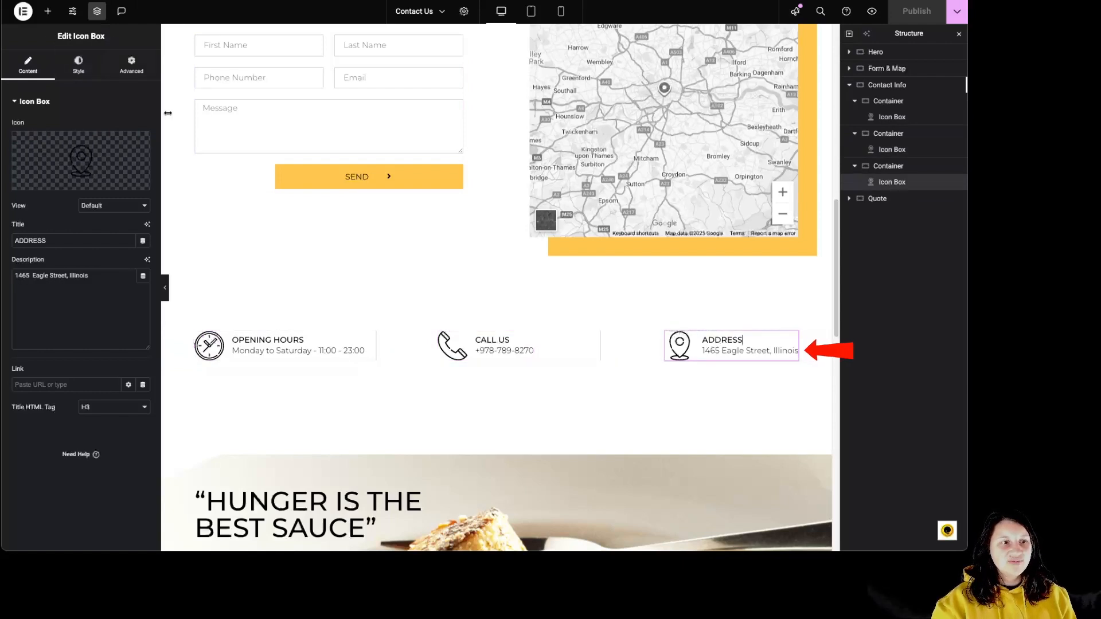
# Select the Opening Hours icon box and look through its content, style and advanced settings.
pyautogui.click(275, 344)
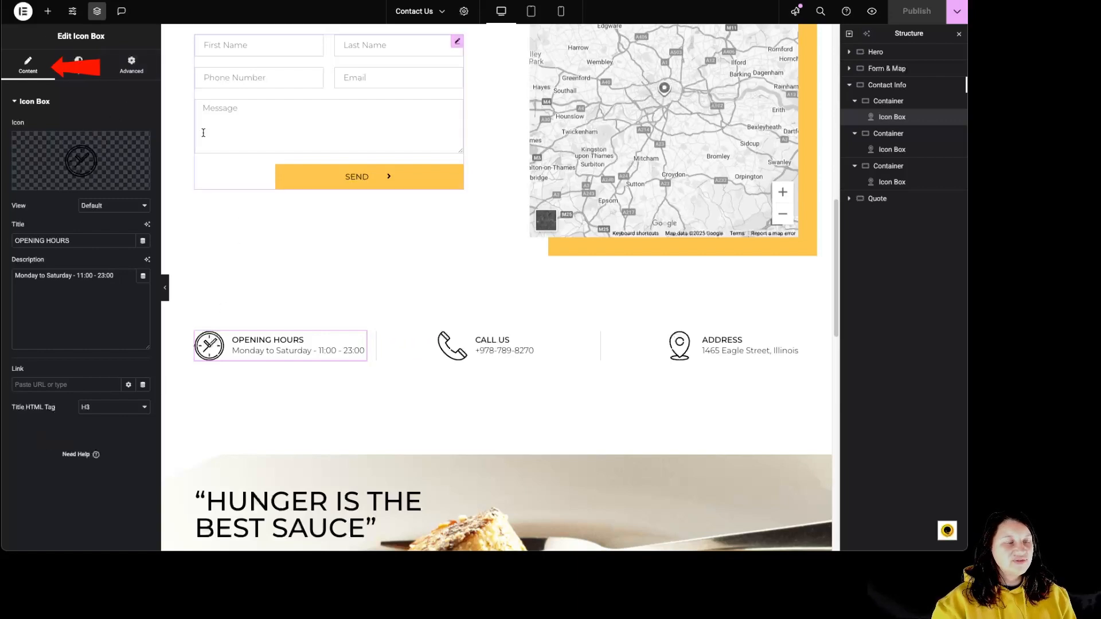
pyautogui.click(78, 65)
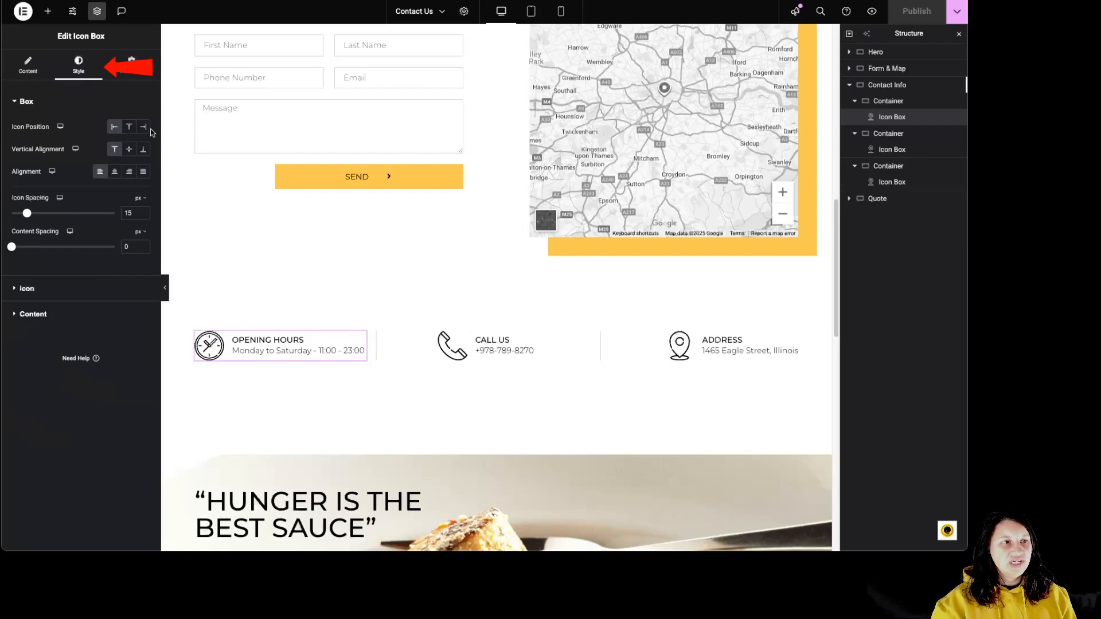
pyautogui.click(131, 64)
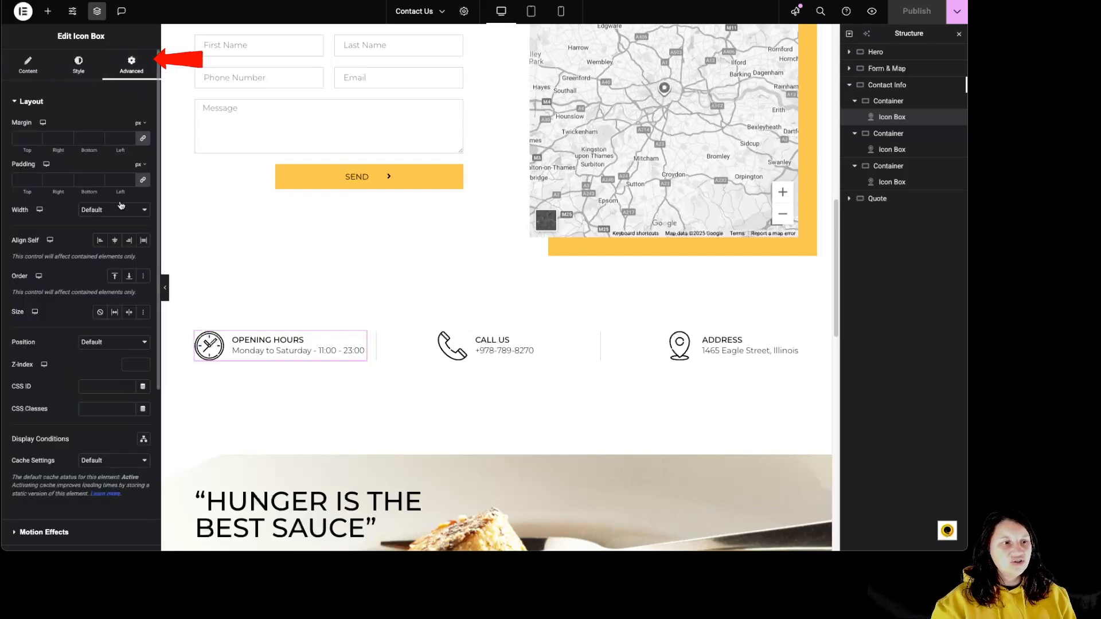
pyautogui.click(29, 68)
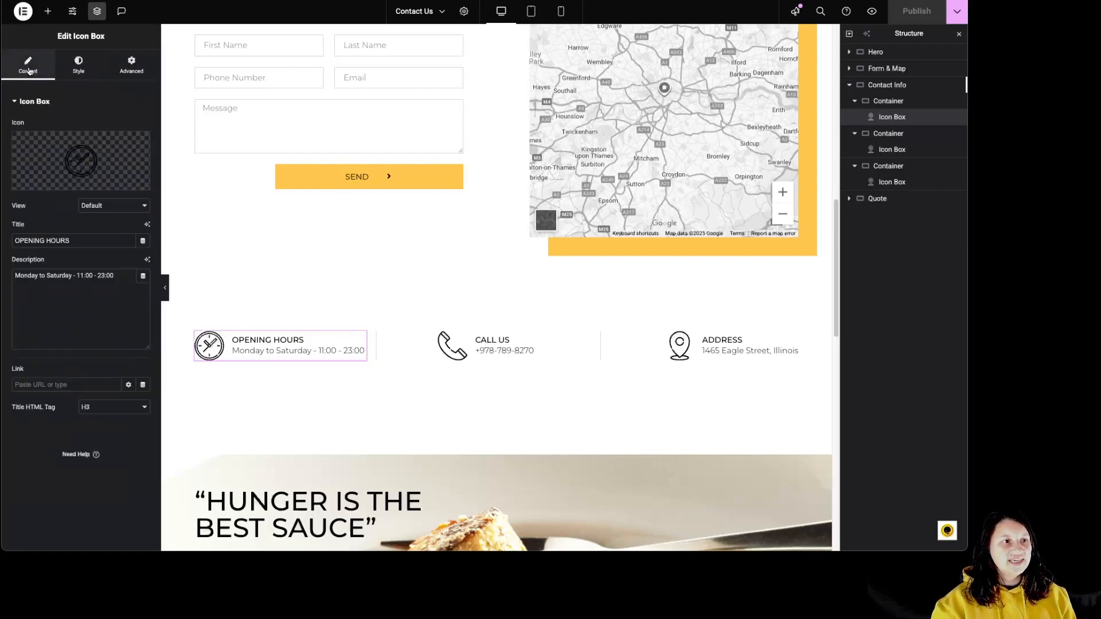
# Replace the Opening Hours box's icon with the Gem icon from the icon library.
pyautogui.moveTo(51, 142)
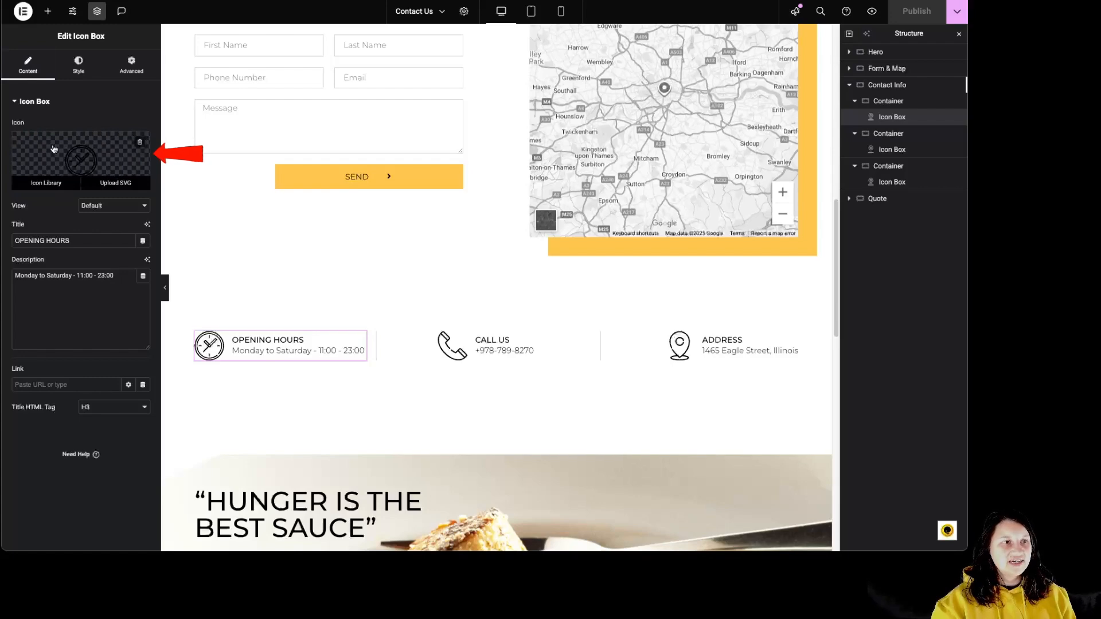
pyautogui.click(89, 159)
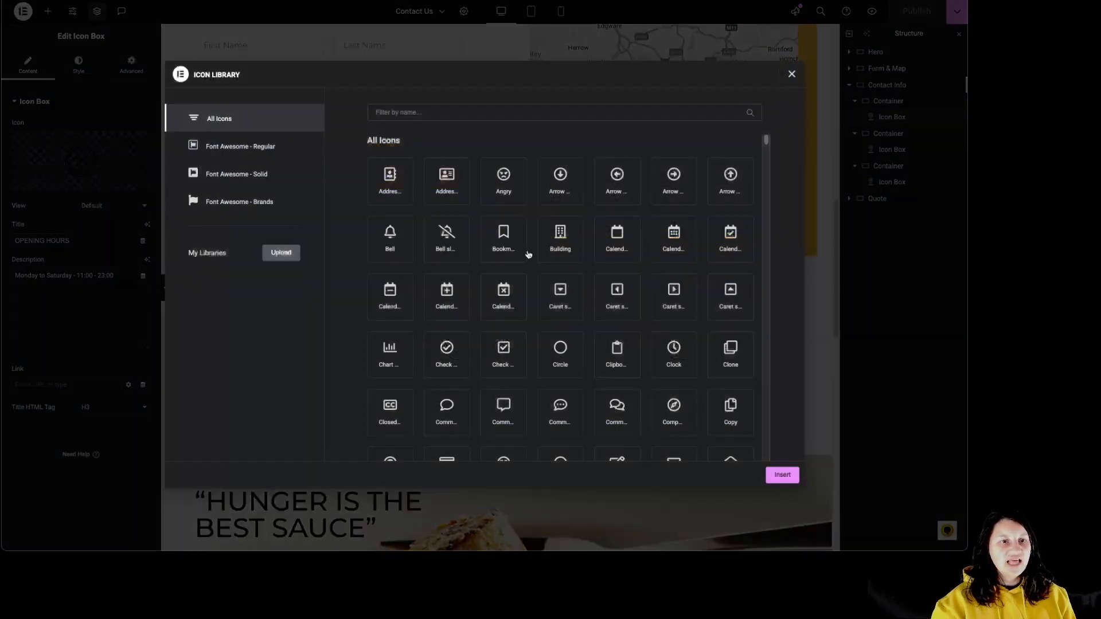
pyautogui.scroll(-5, 735, 400)
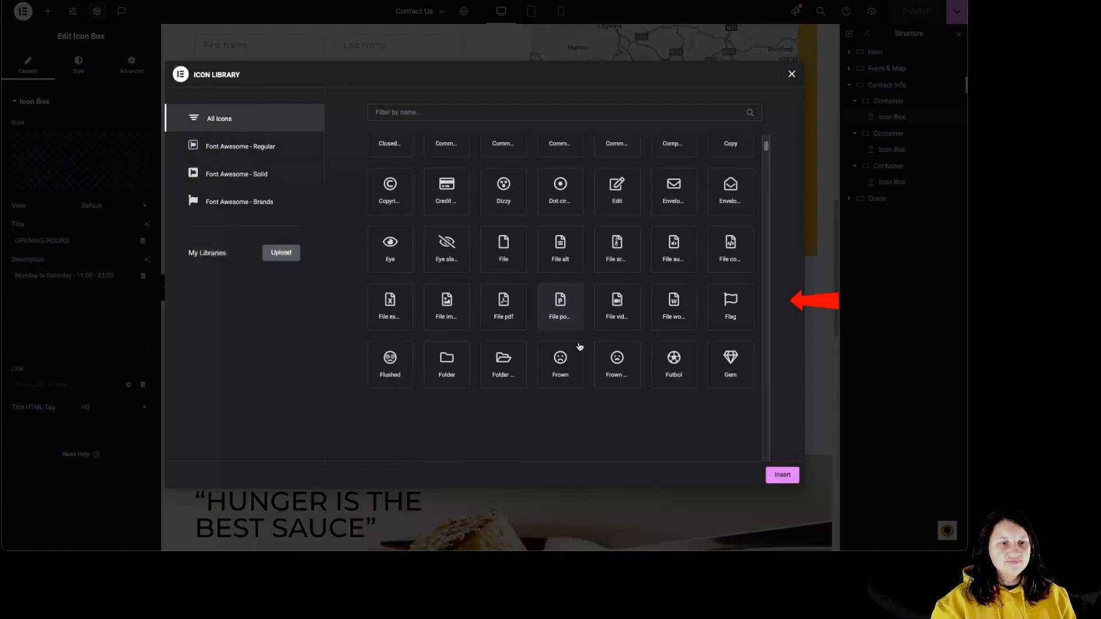
pyautogui.click(730, 327)
pyautogui.click(783, 475)
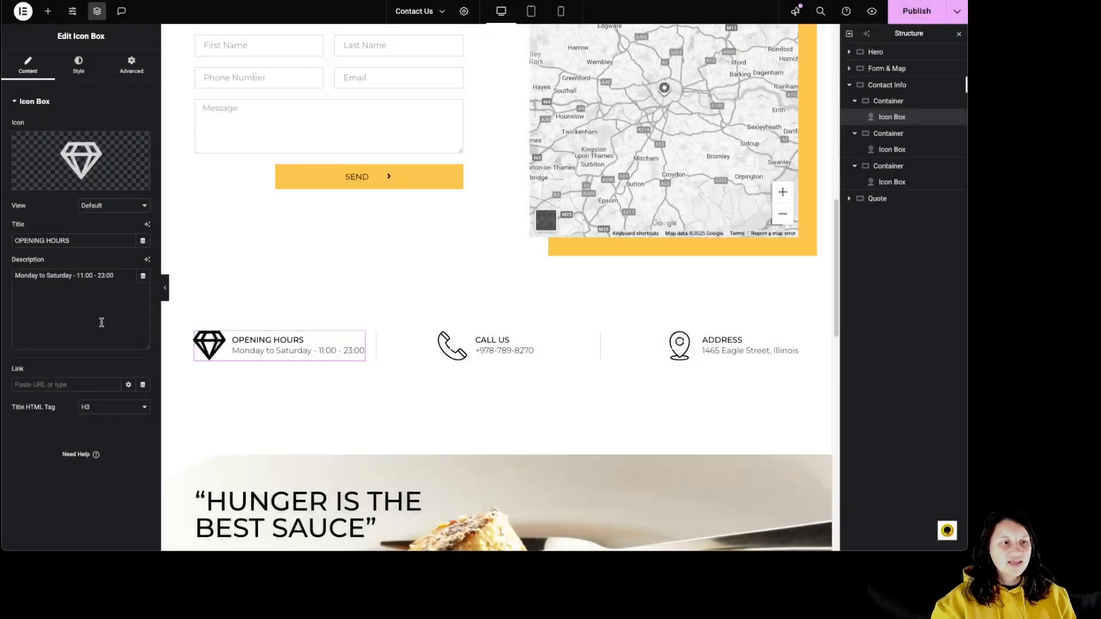
# Try the Stacked and Framed icon views and return the view to Default.
pyautogui.click(106, 206)
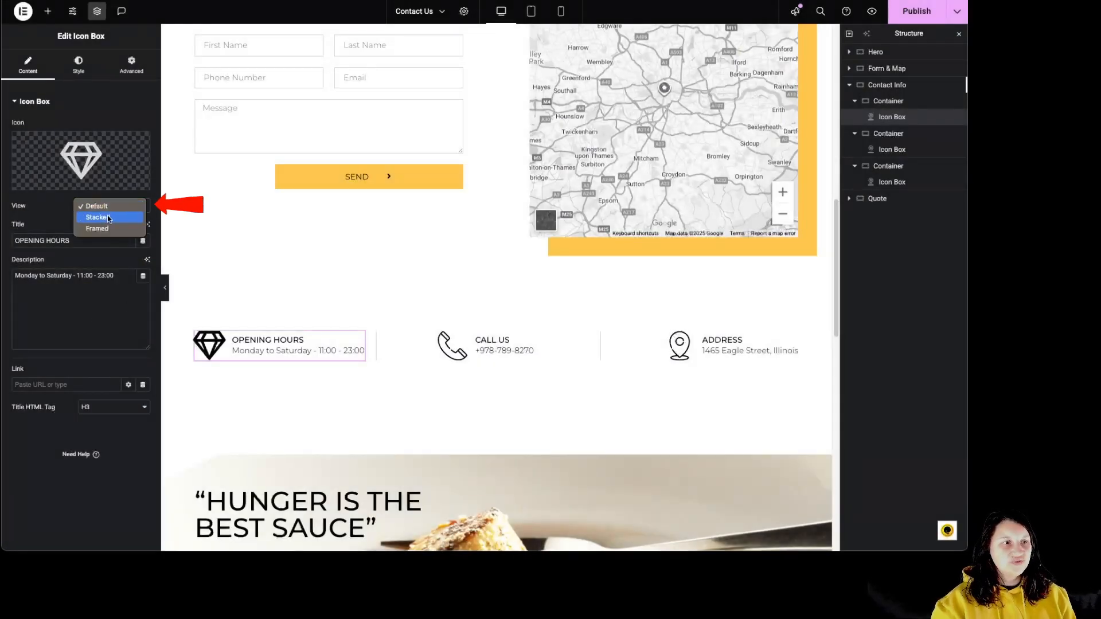
pyautogui.click(108, 215)
pyautogui.click(108, 208)
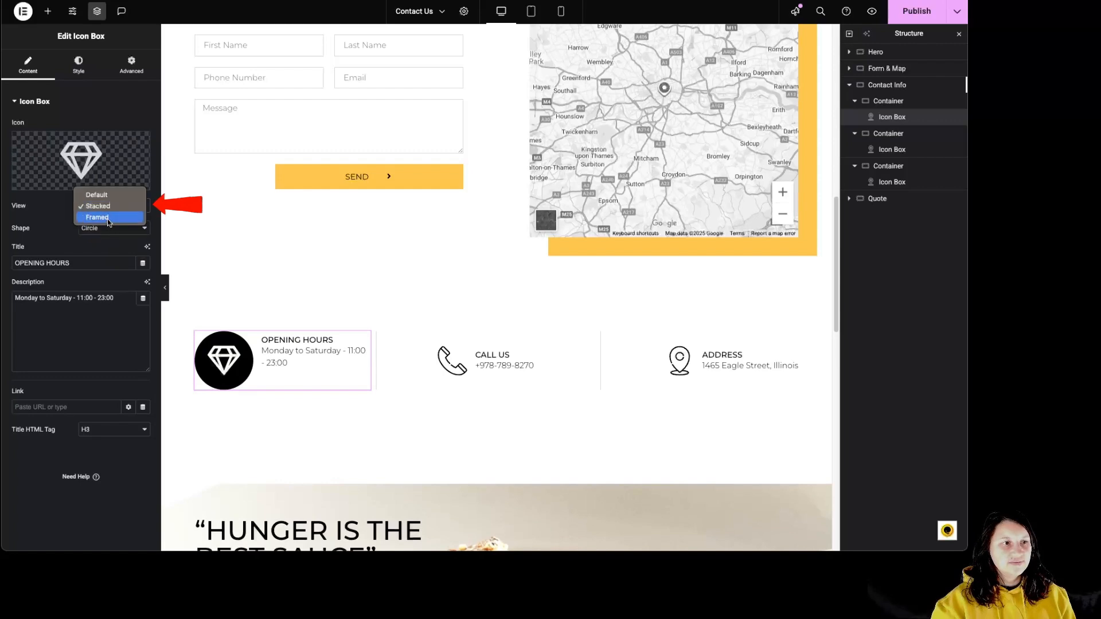
pyautogui.click(108, 219)
pyautogui.click(105, 208)
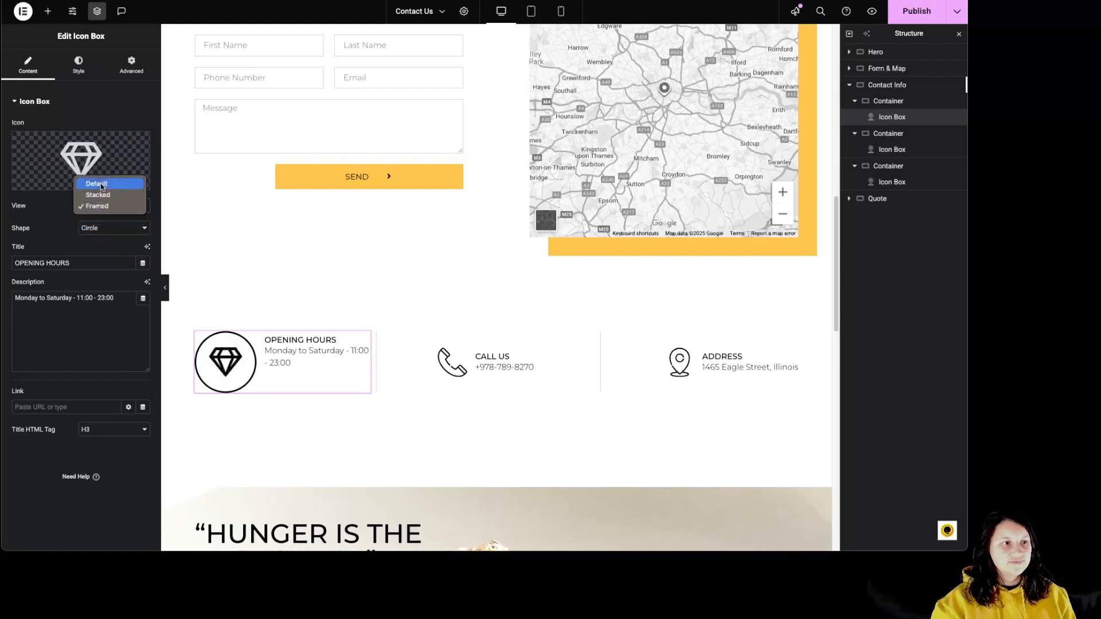
pyautogui.click(101, 184)
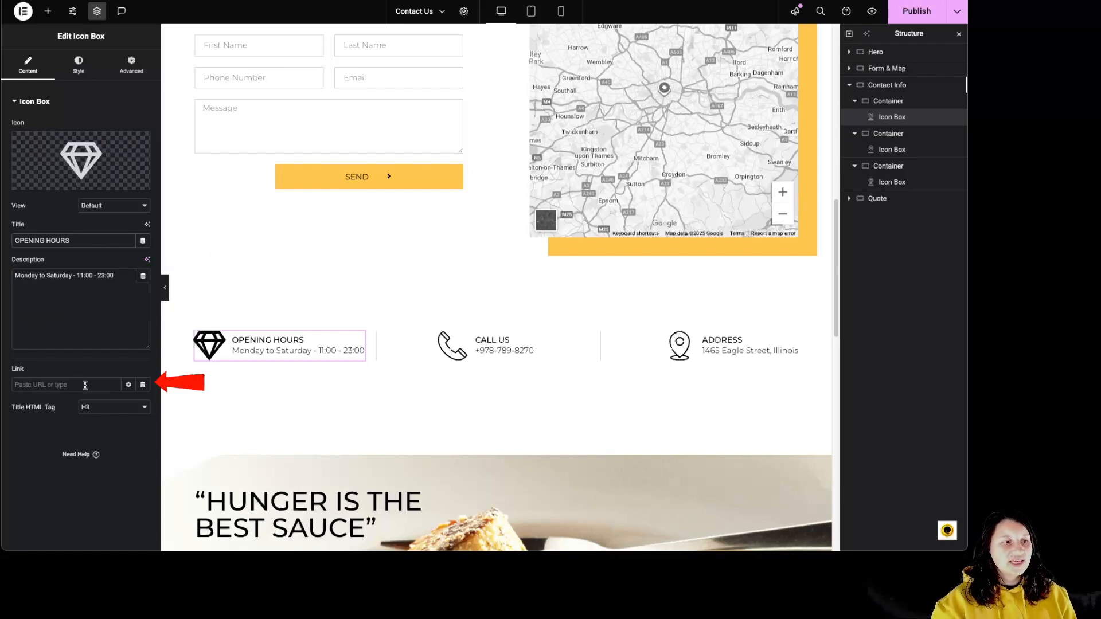
# Try linking the icon box to the Contact Us page with an Internal URL dynamic tag of type Content, and remove the link.
pyautogui.click(128, 386)
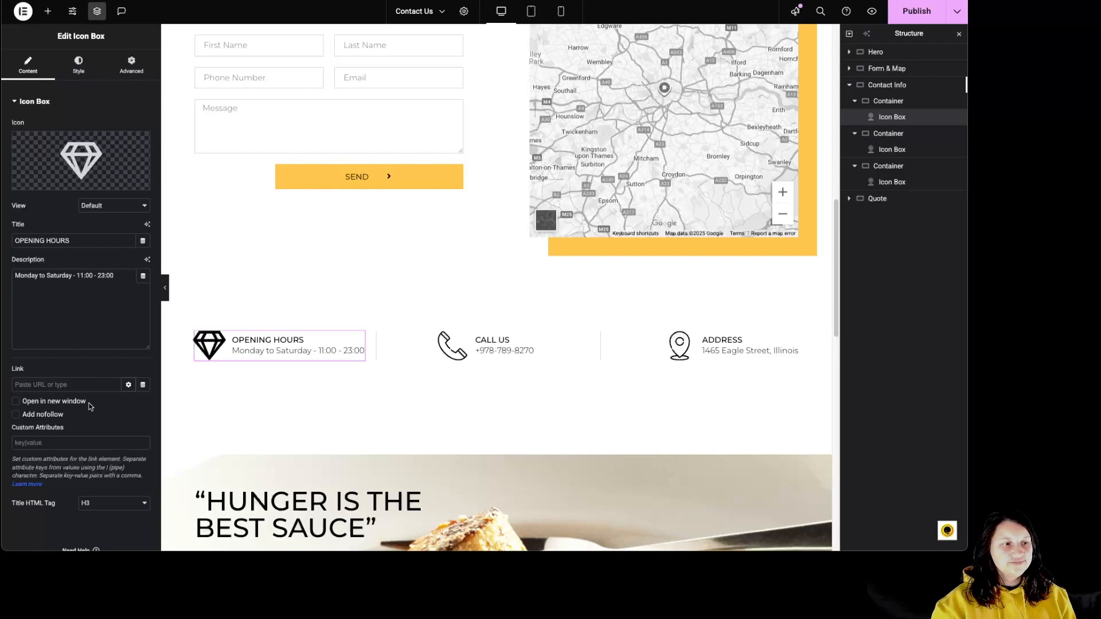
pyautogui.click(143, 386)
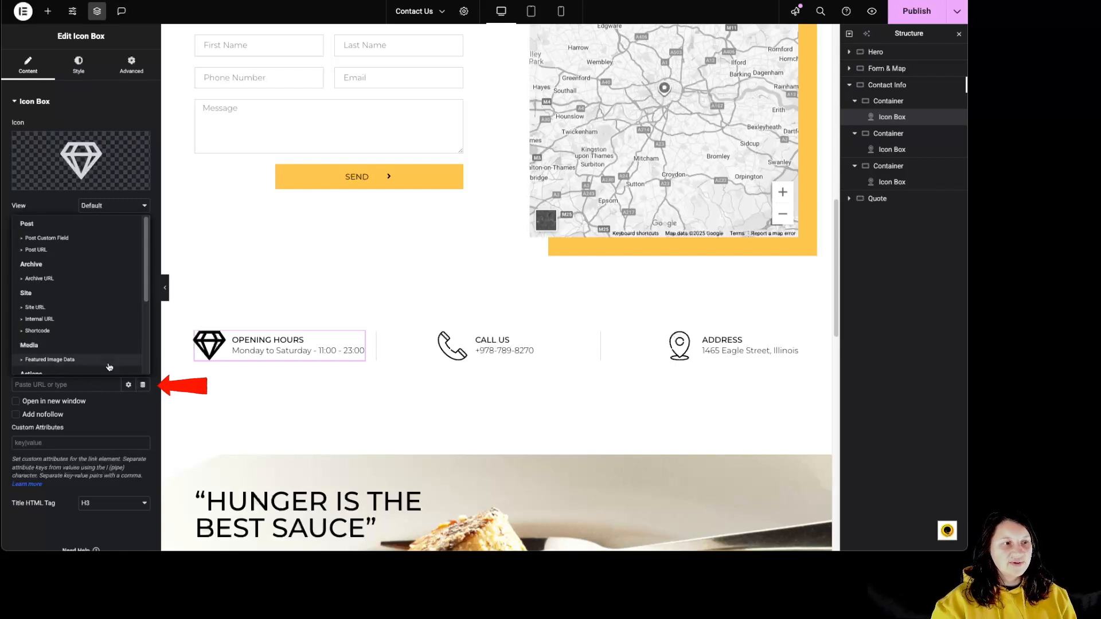
pyautogui.click(64, 320)
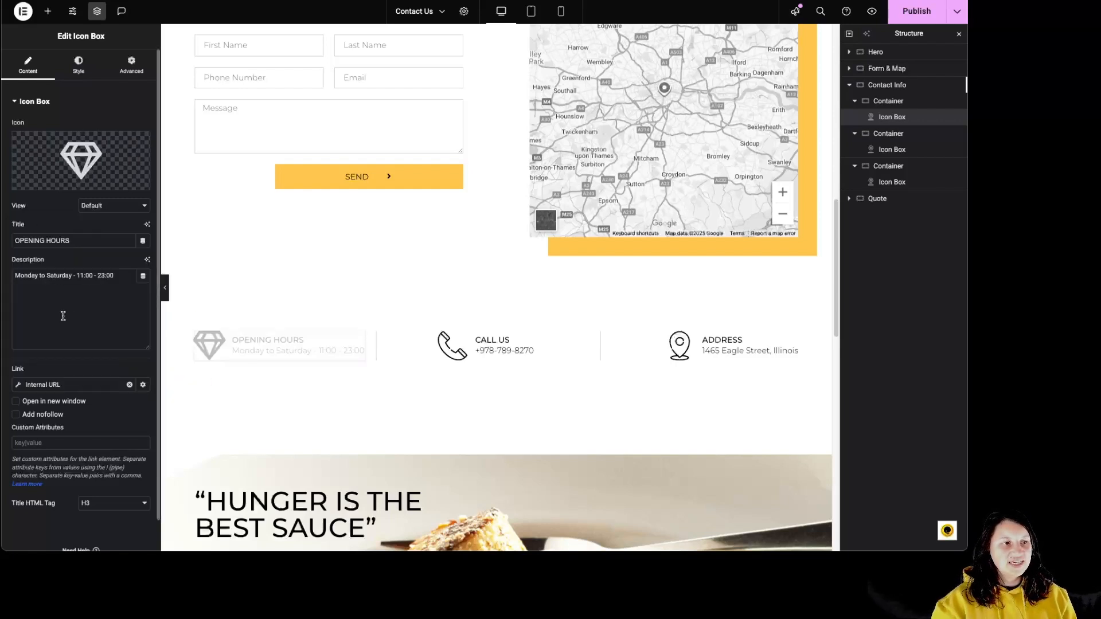
pyautogui.click(18, 385)
pyautogui.click(97, 430)
pyautogui.click(94, 439)
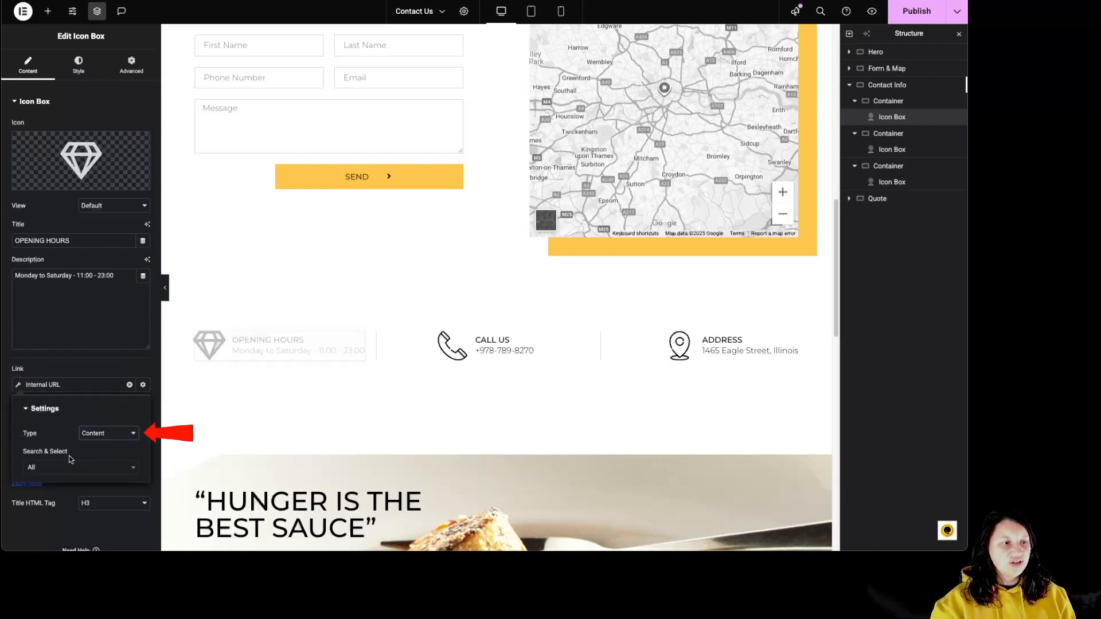
pyautogui.click(73, 470)
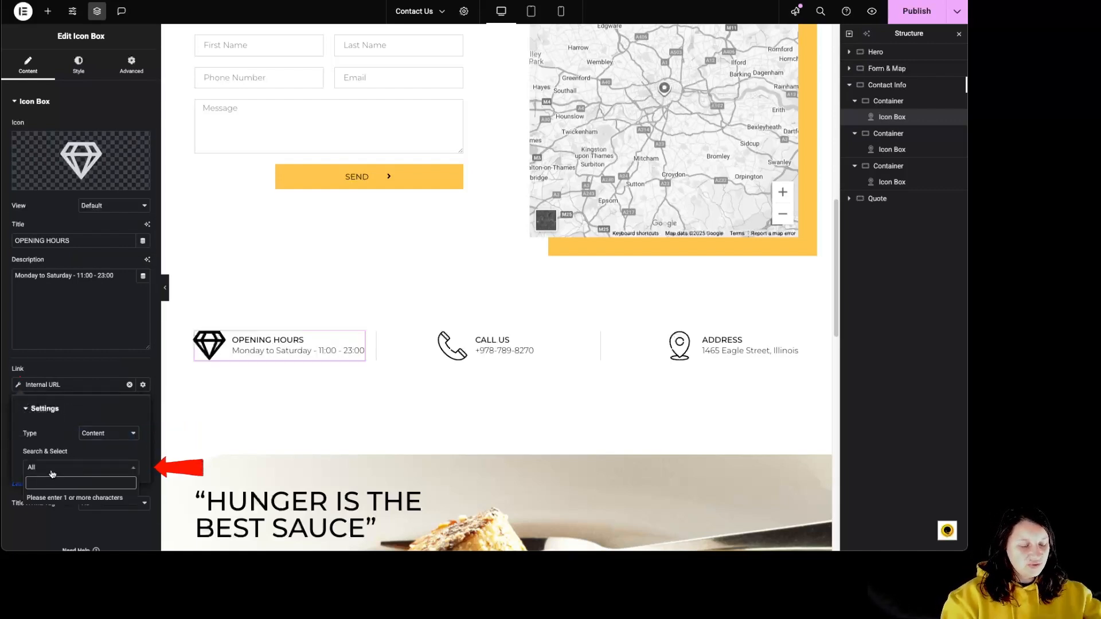
pyautogui.write('contact')
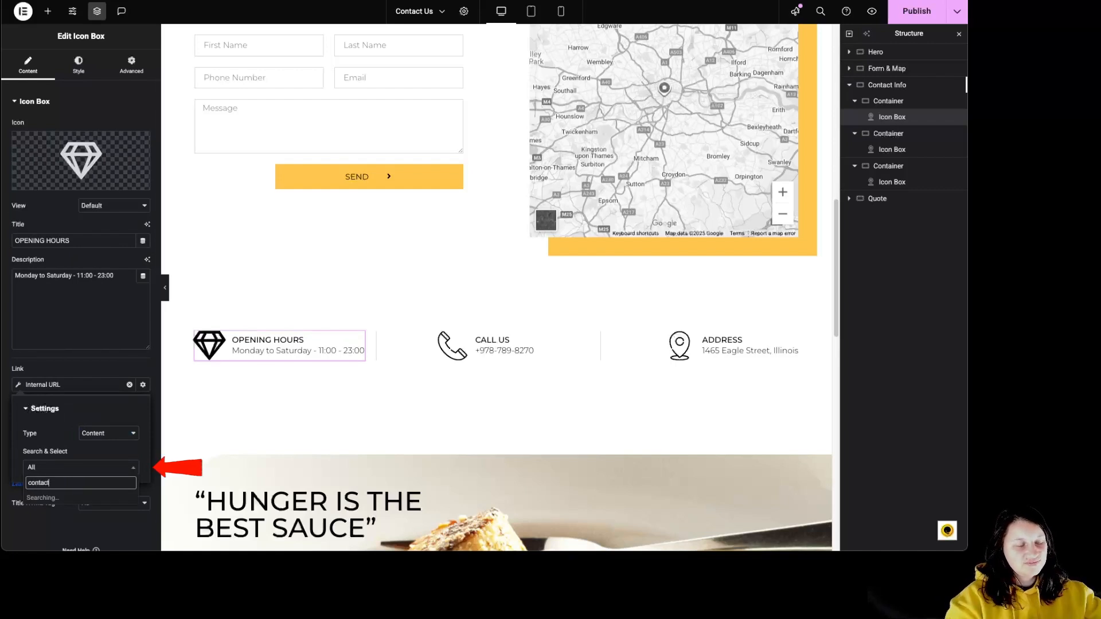
pyautogui.click(56, 497)
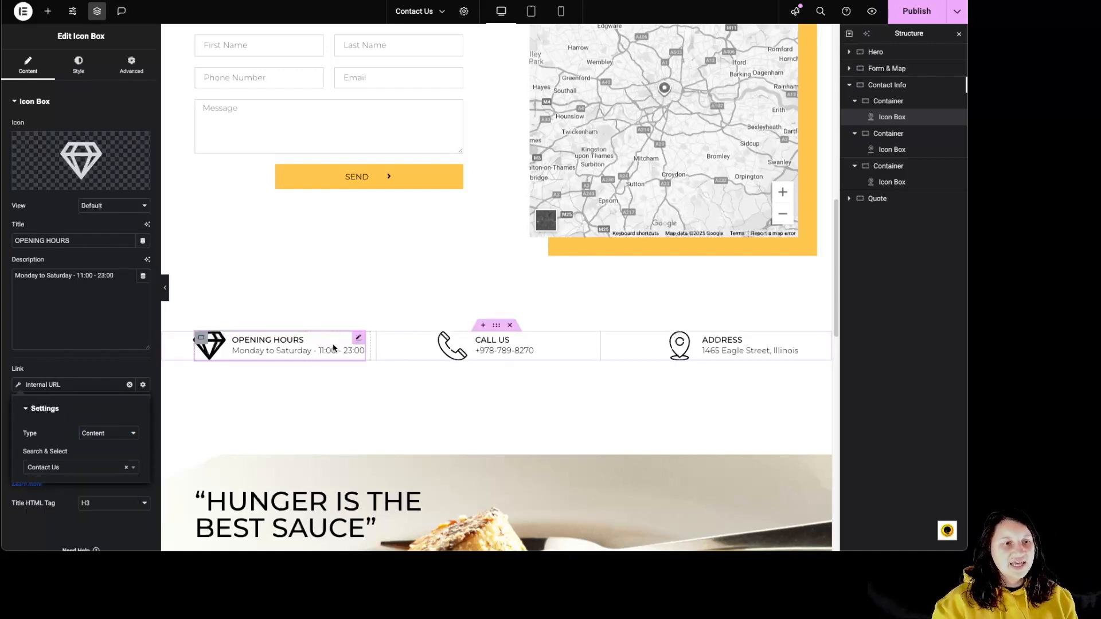
pyautogui.click(129, 385)
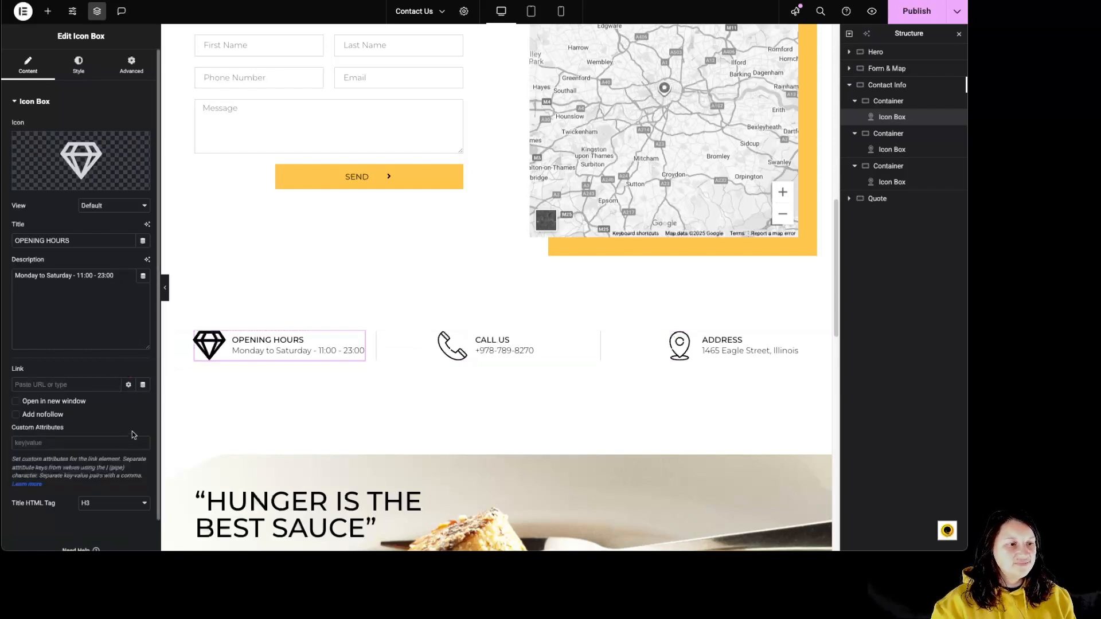
# Review the title's HTML tag options and the Box, Icon and Content style settings of the icon box.
pyautogui.click(114, 509)
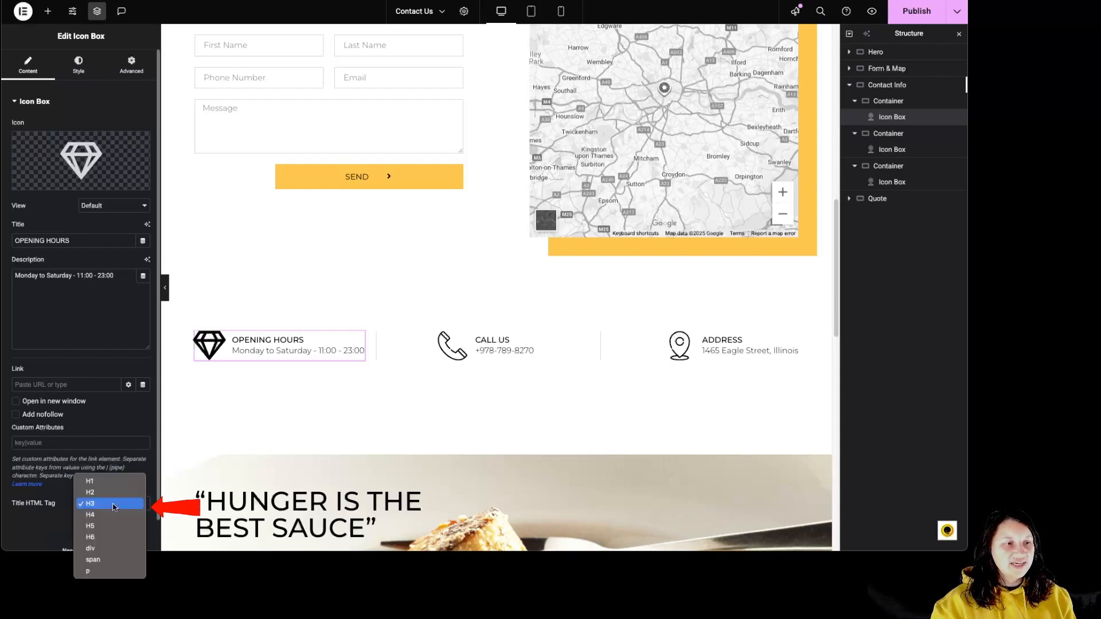
pyautogui.click(114, 505)
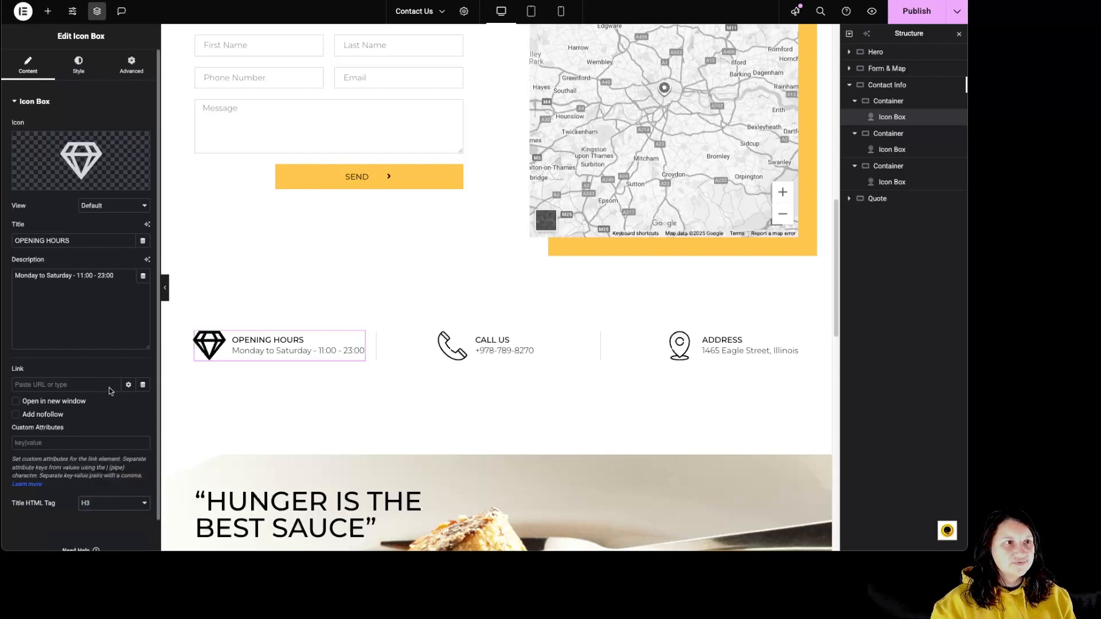
pyautogui.click(73, 73)
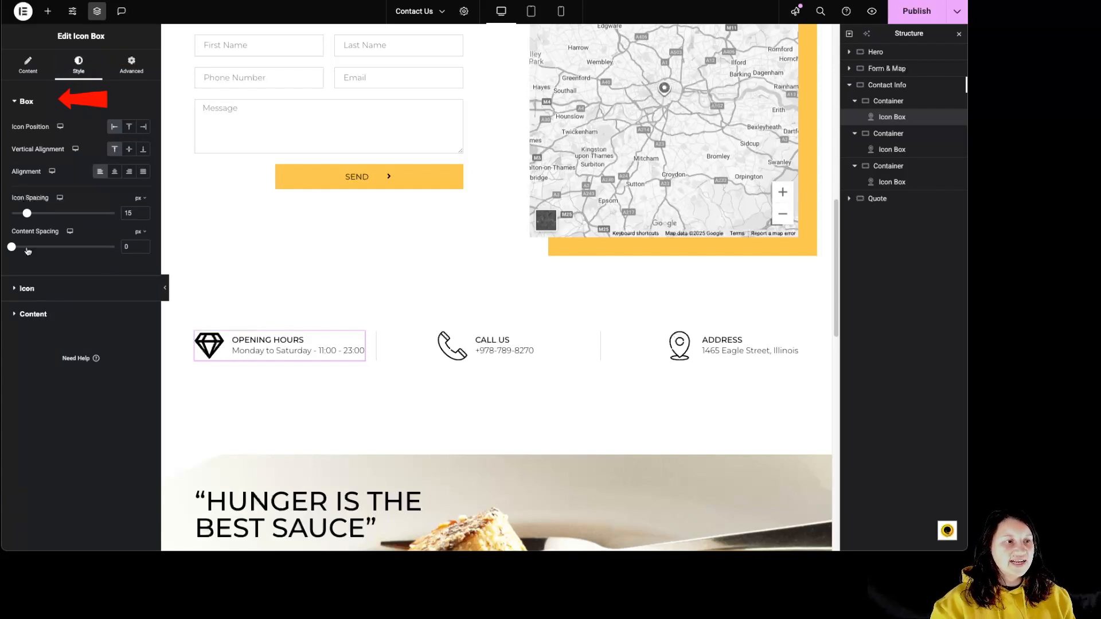
pyautogui.click(37, 293)
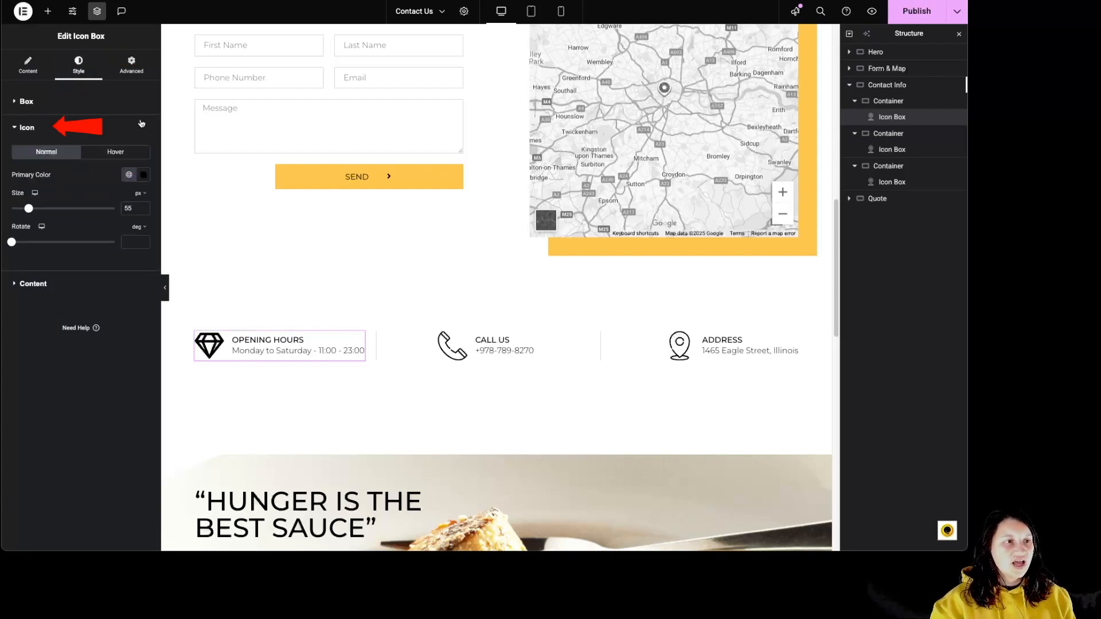
pyautogui.click(57, 286)
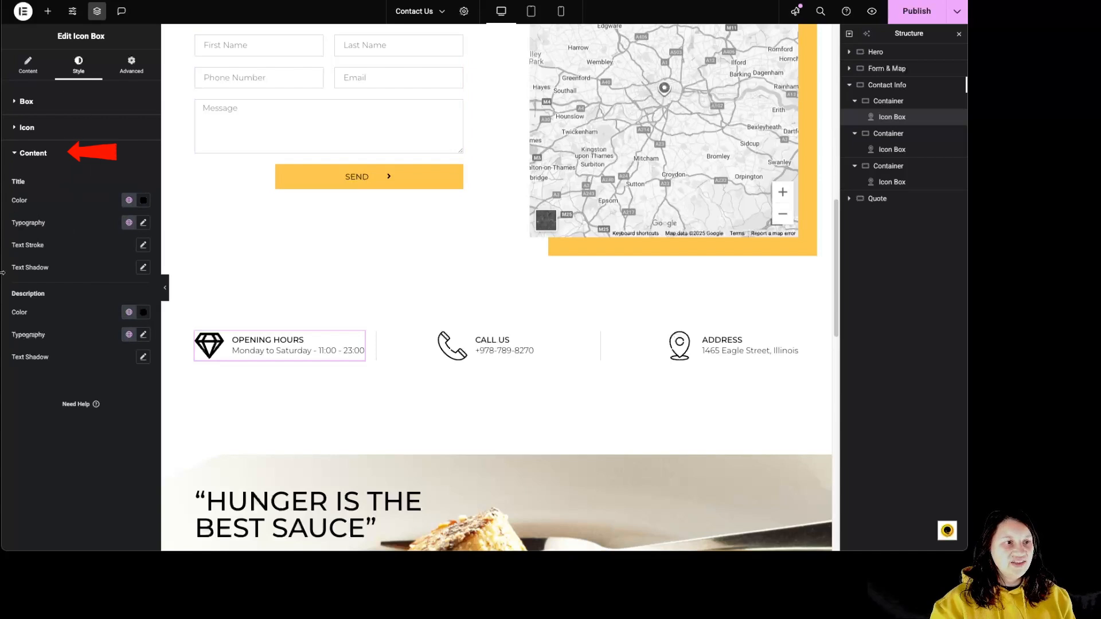
pyautogui.click(26, 101)
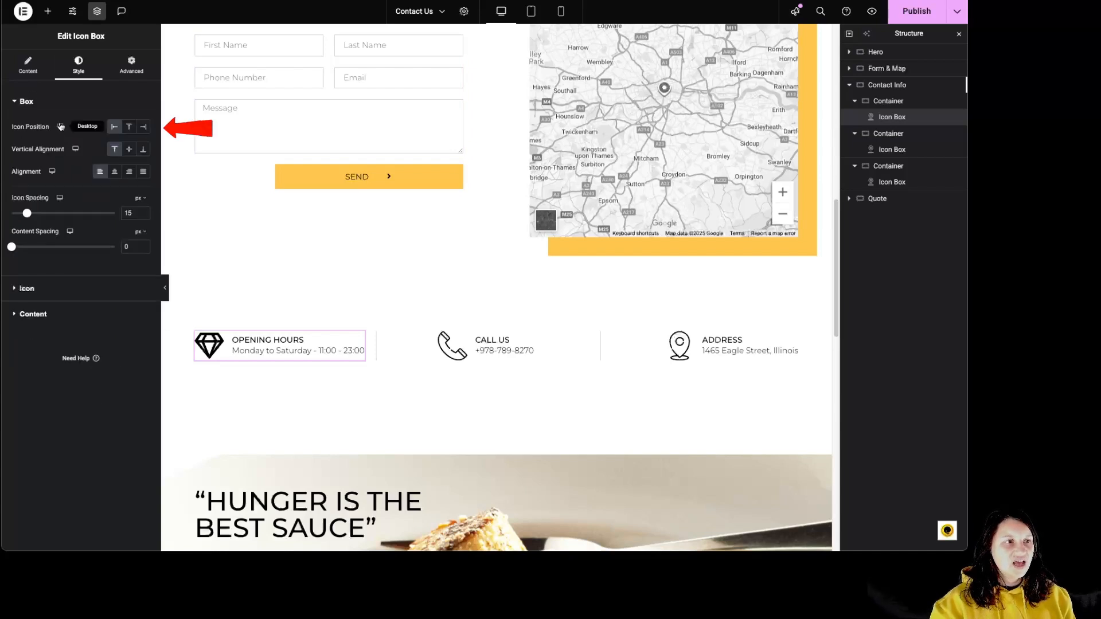
# Try the top and right icon positions and return the icon to the left of the text.
pyautogui.click(129, 127)
pyautogui.click(144, 127)
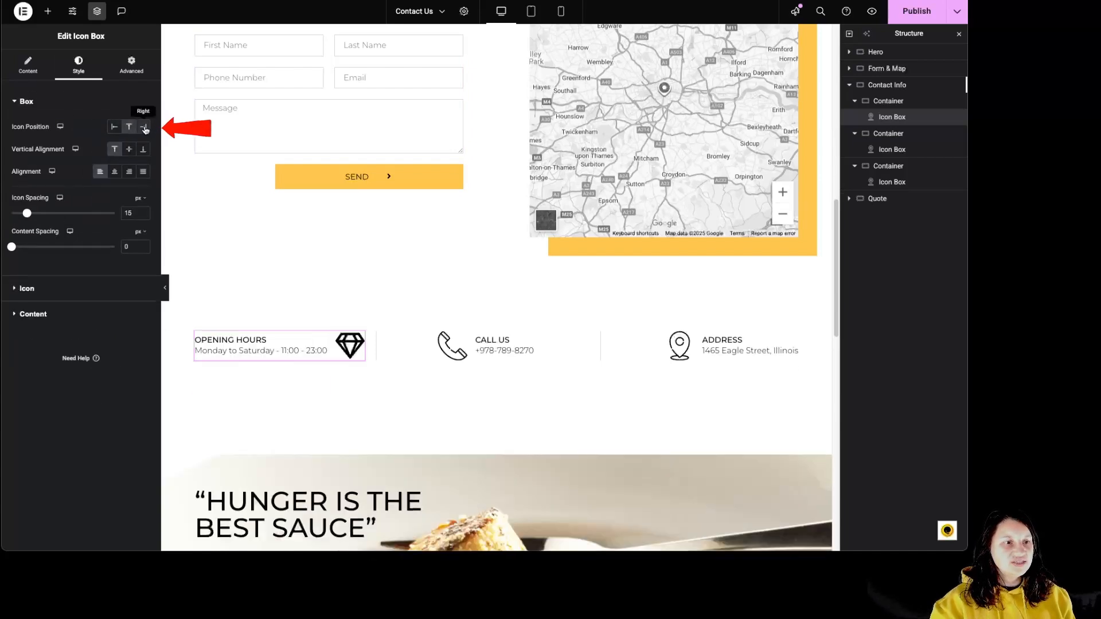
pyautogui.click(129, 128)
pyautogui.click(114, 128)
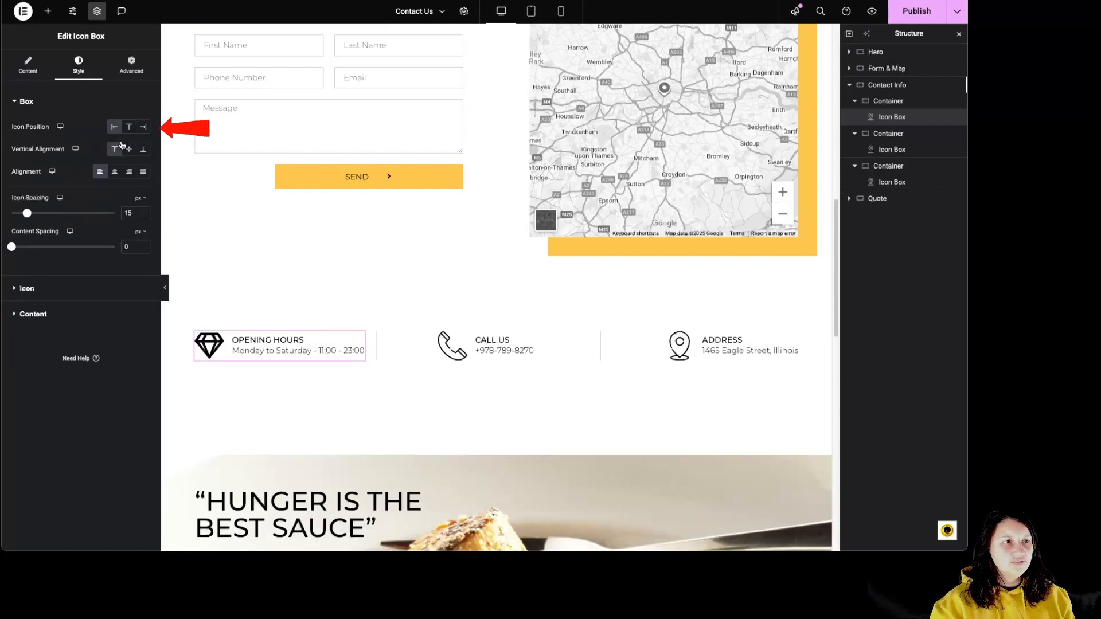
# Try the other vertical and text alignments of the icon box, restoring top vertical alignment and left text alignment.
pyautogui.click(129, 149)
pyautogui.click(143, 150)
pyautogui.click(114, 149)
pyautogui.click(114, 173)
pyautogui.click(129, 172)
pyautogui.click(143, 172)
pyautogui.click(100, 172)
# Set the icon box's icon spacing to 36 px and its content spacing to 24 px.
pyautogui.moveTo(27, 213); pyautogui.dragTo(48, 214)
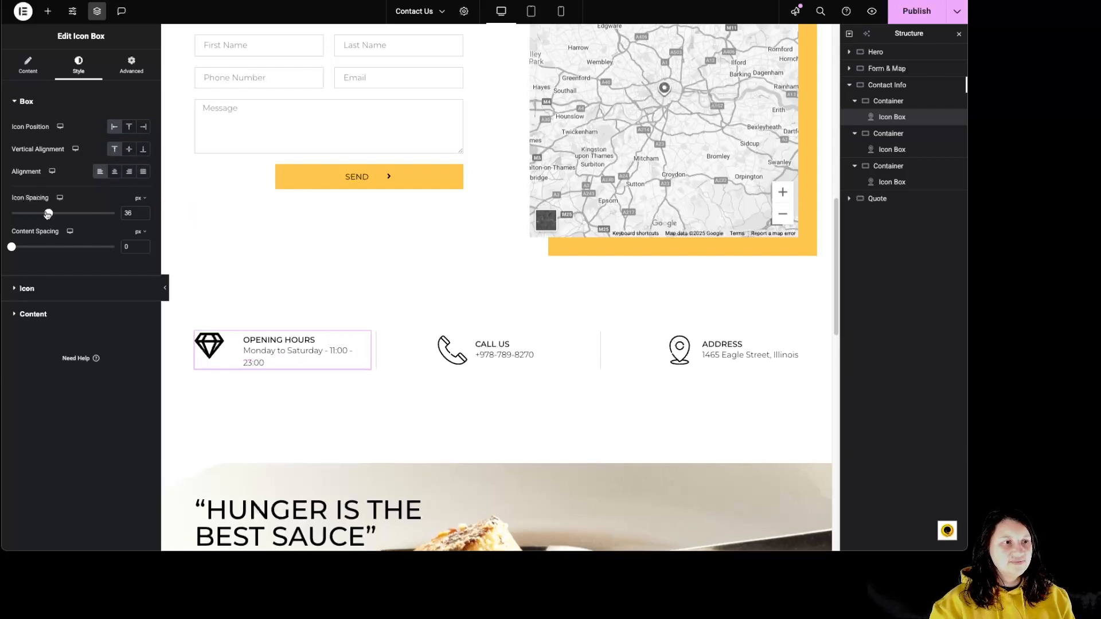
pyautogui.moveTo(11, 247); pyautogui.dragTo(36, 246)
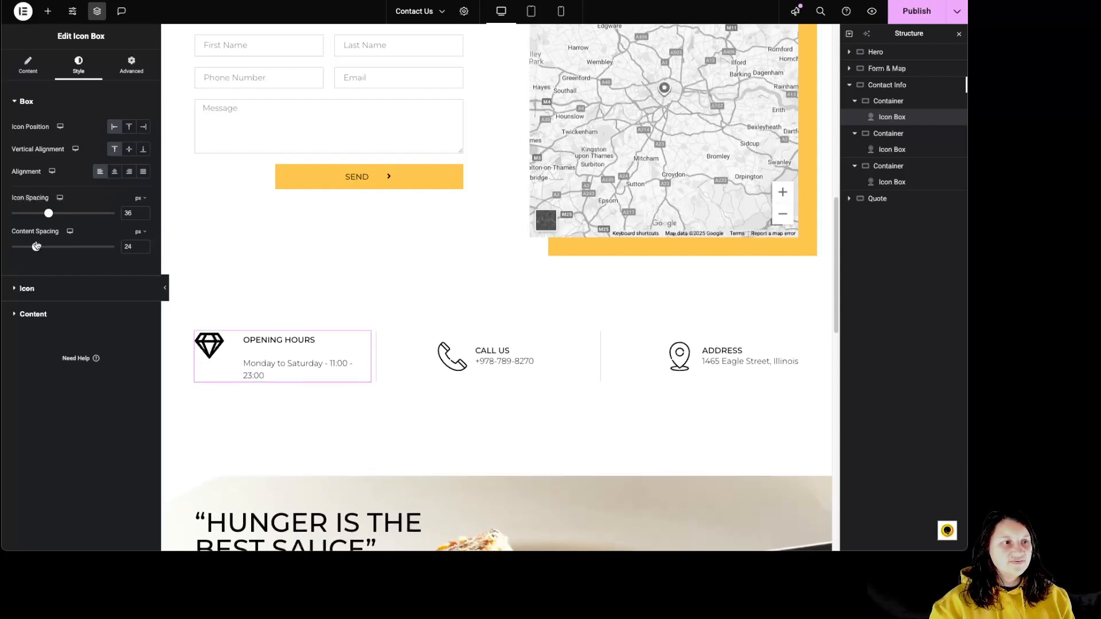
# Set the icon's normal-state primary color to the global Accent color and check the custom color picker.
pyautogui.click(30, 292)
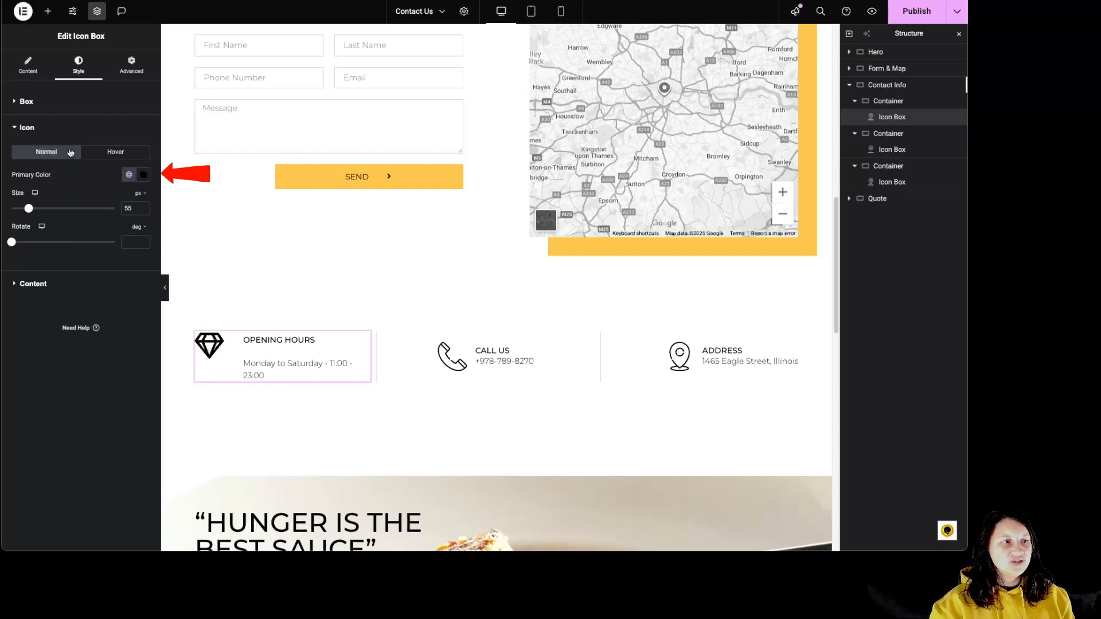
pyautogui.click(129, 174)
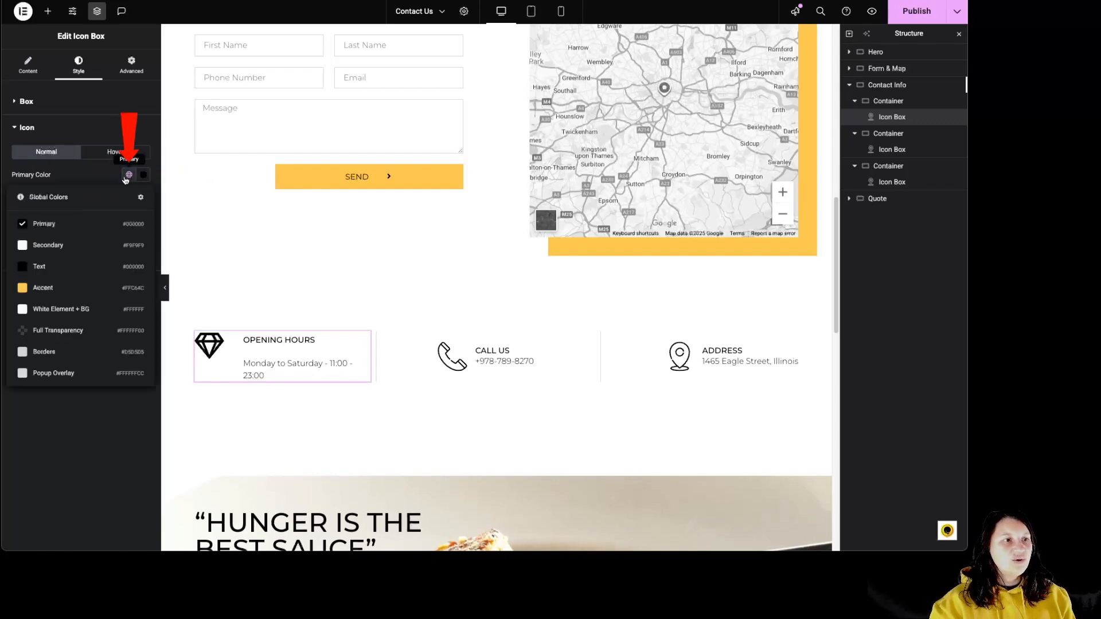
pyautogui.click(75, 293)
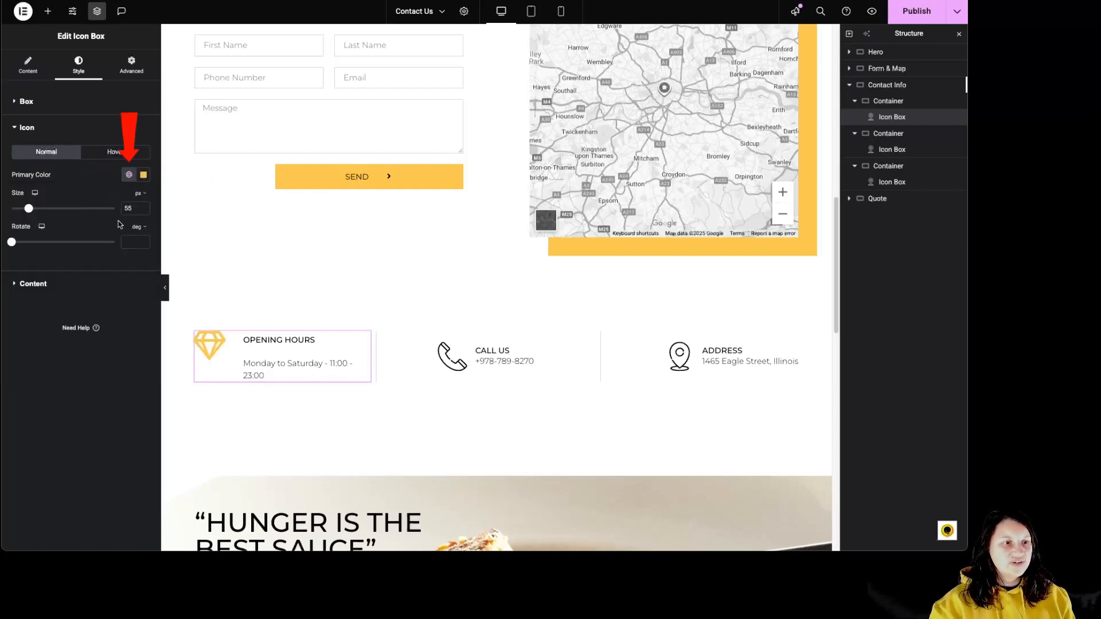
pyautogui.click(143, 175)
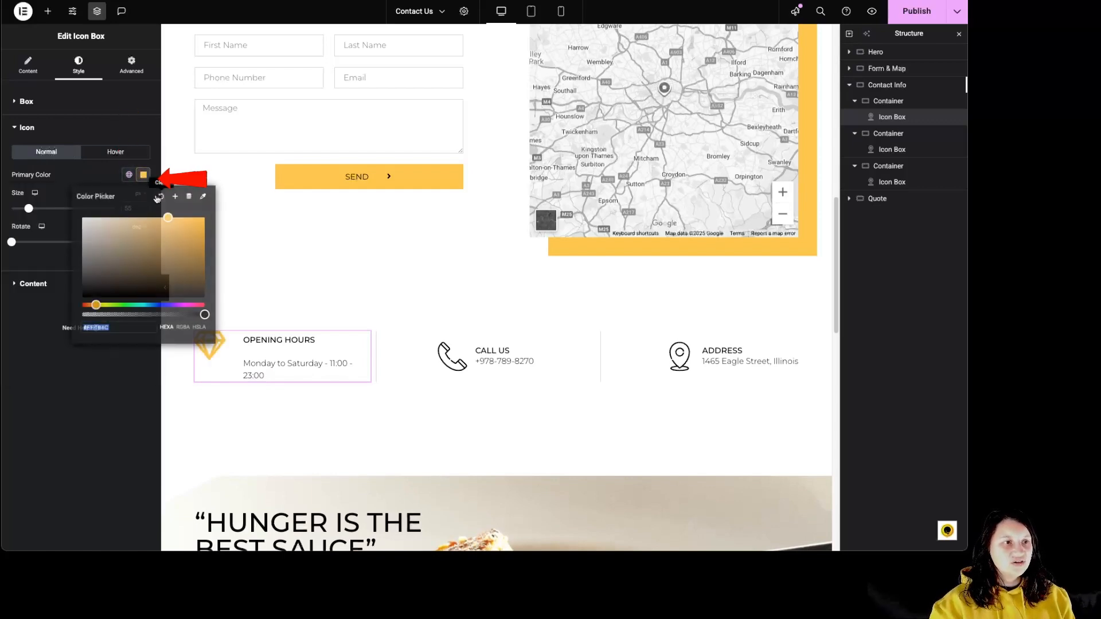
pyautogui.click(50, 186)
# Set the icon's hover-state primary color to the black global Text color.
pyautogui.click(112, 152)
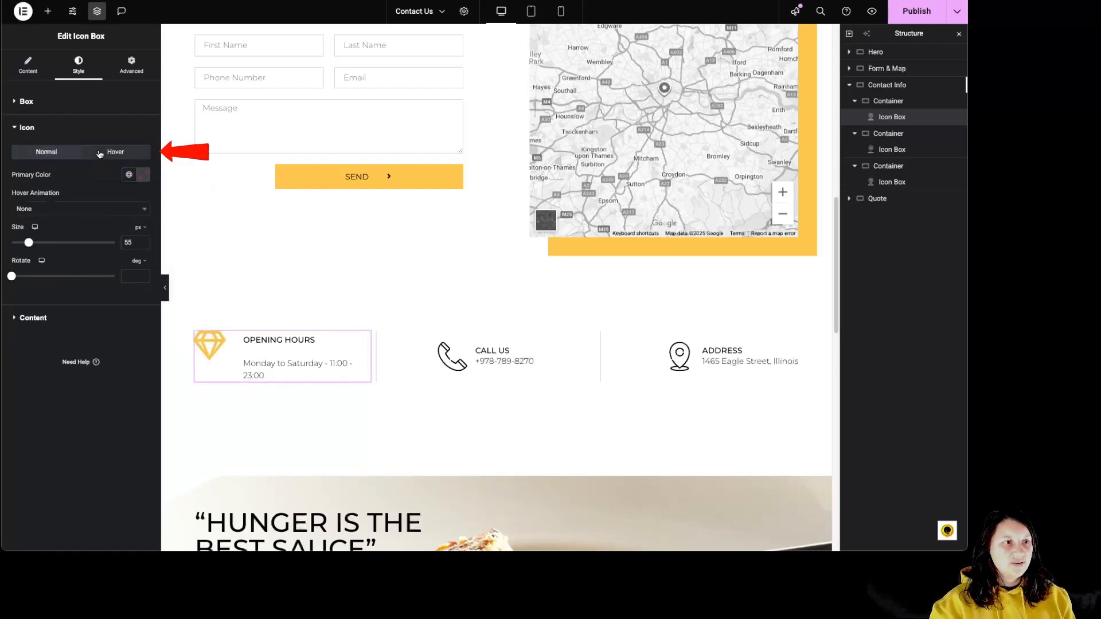
pyautogui.click(134, 177)
pyautogui.click(64, 268)
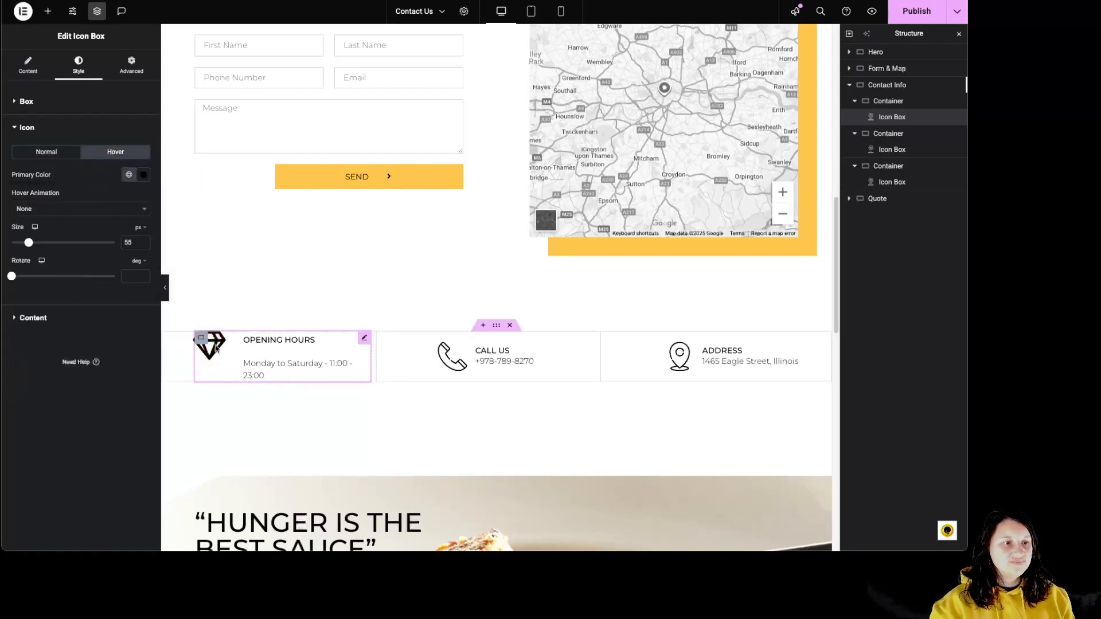
# Set the icon's size to 110 px and its rotation to 54 degrees in the normal state.
pyautogui.click(47, 152)
pyautogui.moveTo(29, 208)
pyautogui.mouseDown()
pyautogui.moveTo(67, 210)
pyautogui.moveTo(48, 209)
pyautogui.mouseUp()
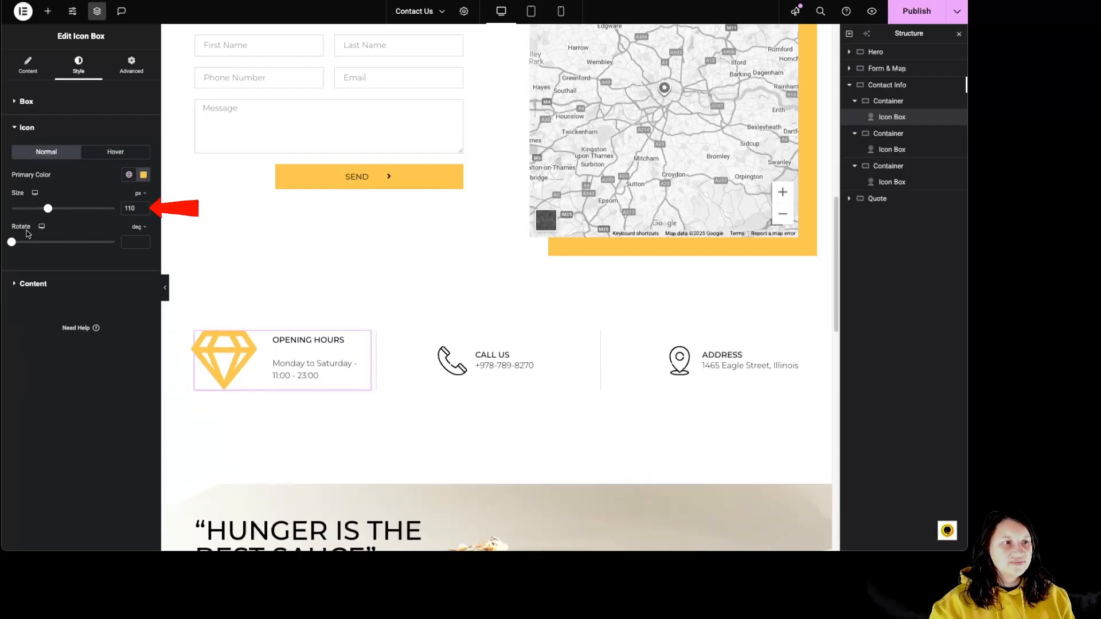
pyautogui.moveTo(12, 243); pyautogui.dragTo(33, 246)
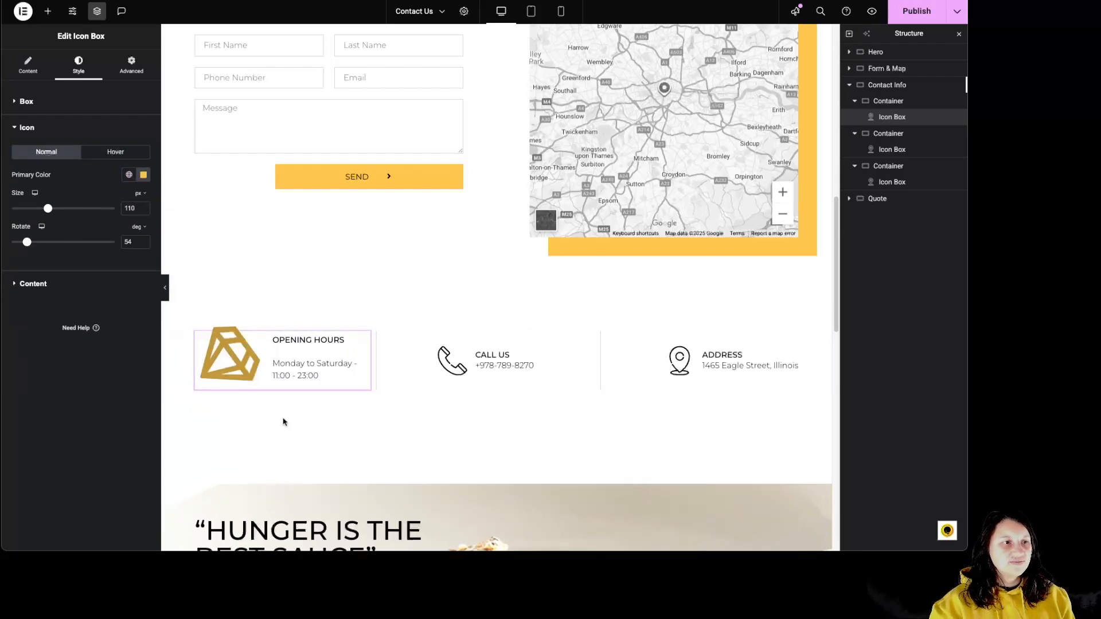
# Check the global color list and custom color picker for the icon box title.
pyautogui.click(33, 284)
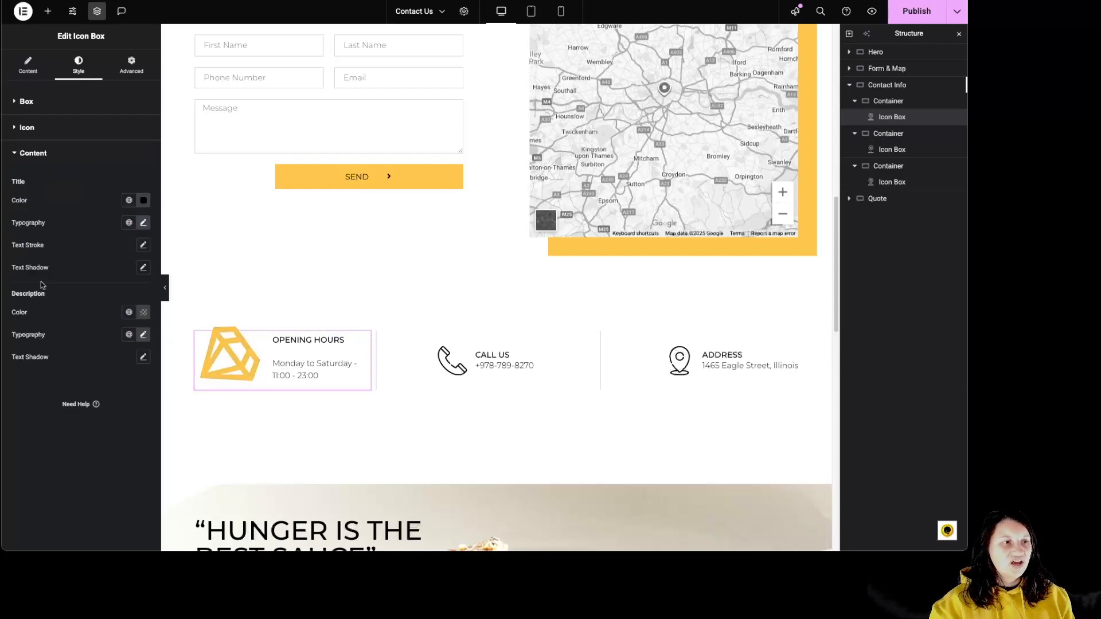
pyautogui.click(129, 202)
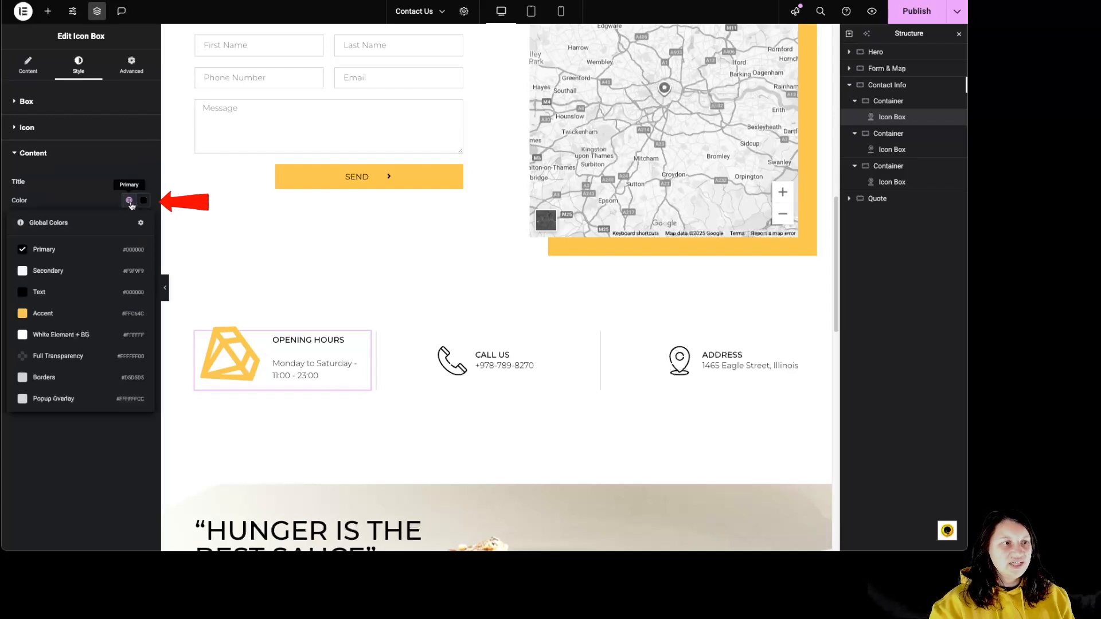
pyautogui.click(143, 201)
pyautogui.click(54, 208)
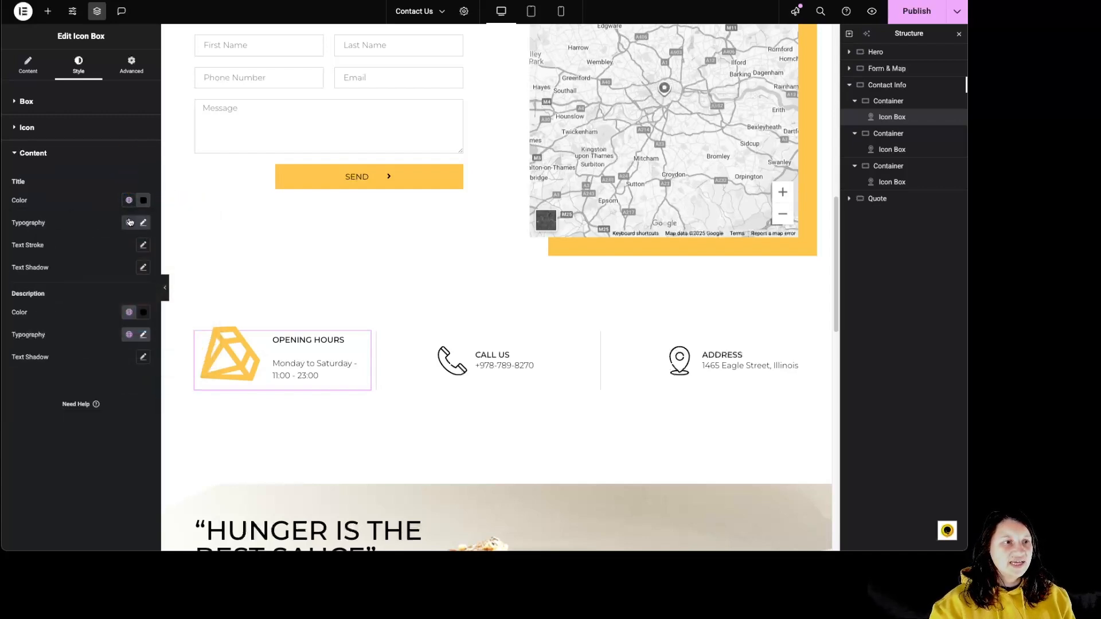
# Customize the title's typography with a 62 px size, 600 (Semi Bold) weight and Capitalize transform.
pyautogui.click(129, 223)
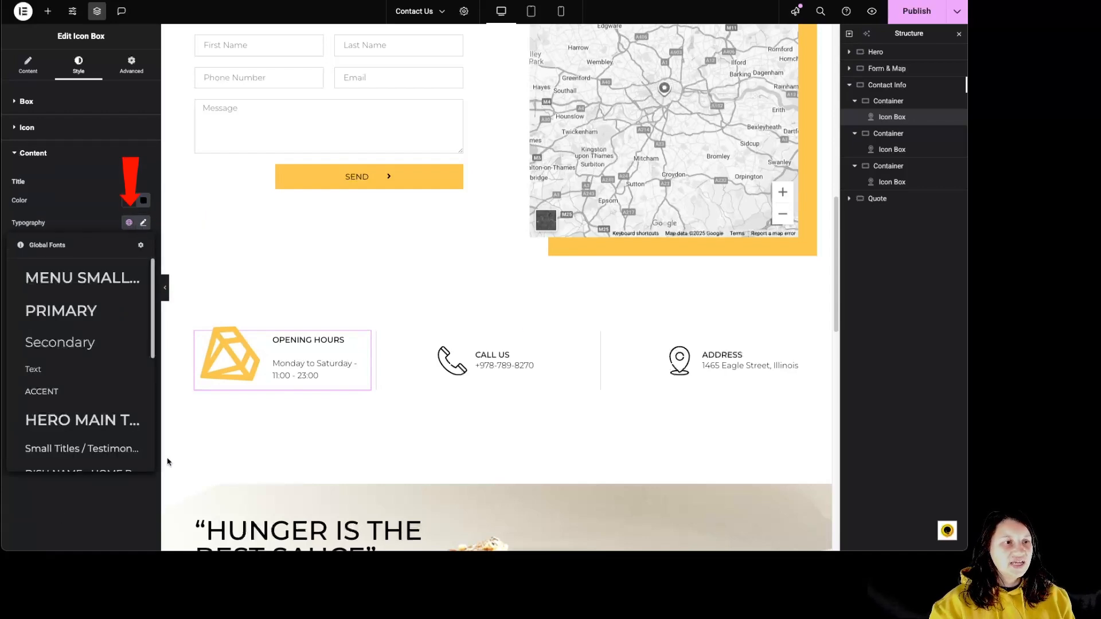
pyautogui.click(143, 222)
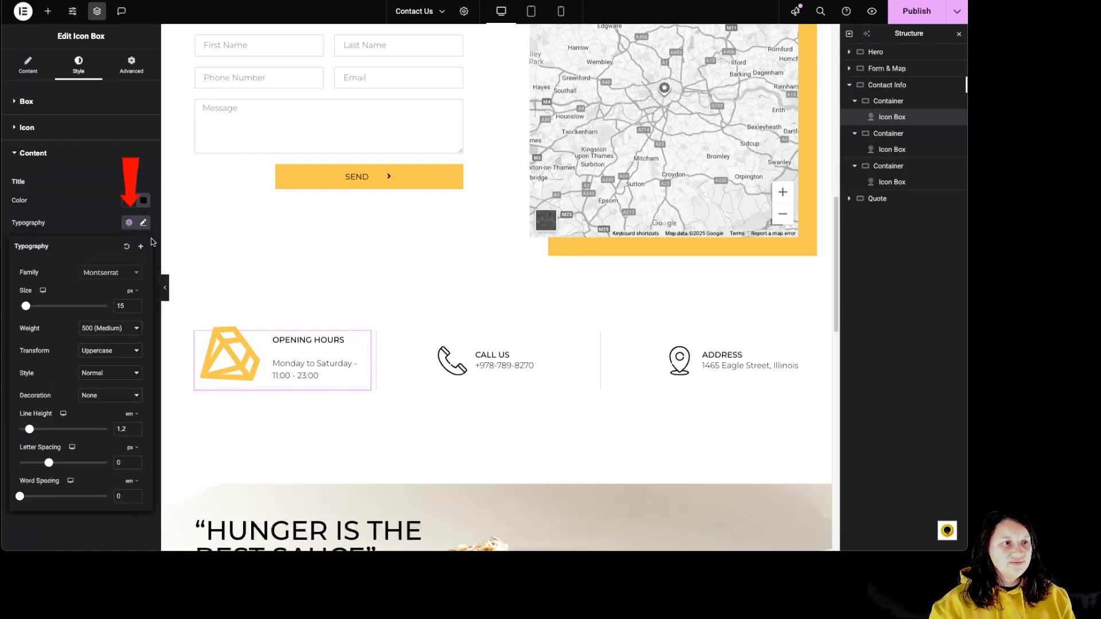
pyautogui.click(113, 280)
pyautogui.click(113, 278)
pyautogui.moveTo(25, 305)
pyautogui.mouseDown()
pyautogui.moveTo(58, 306)
pyautogui.moveTo(48, 307)
pyautogui.mouseUp()
pyautogui.click(95, 328)
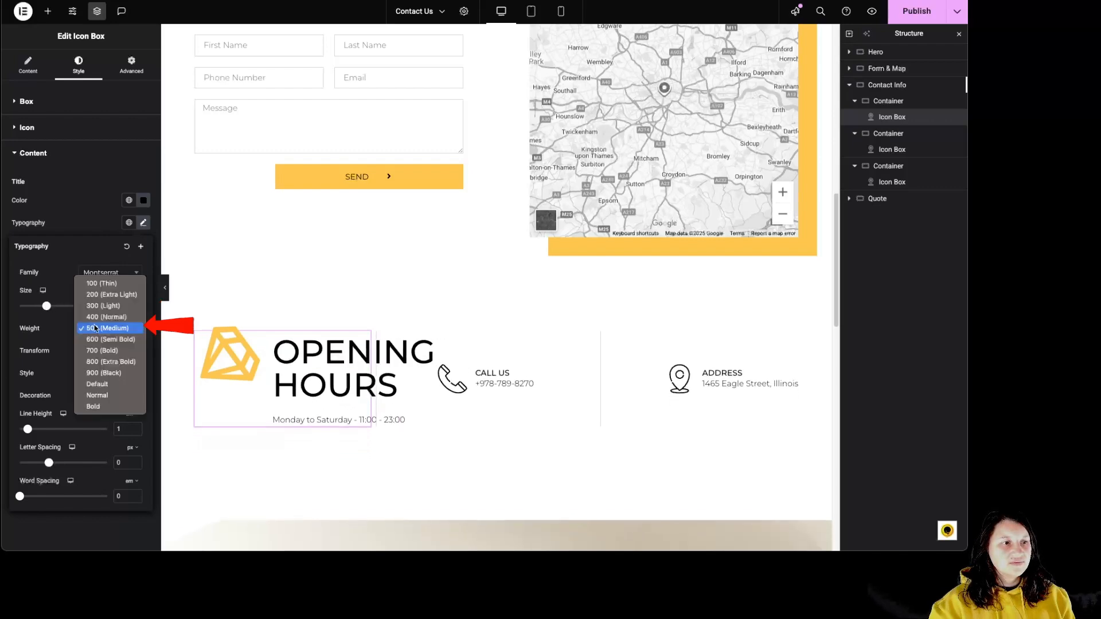
pyautogui.click(97, 339)
pyautogui.click(96, 351)
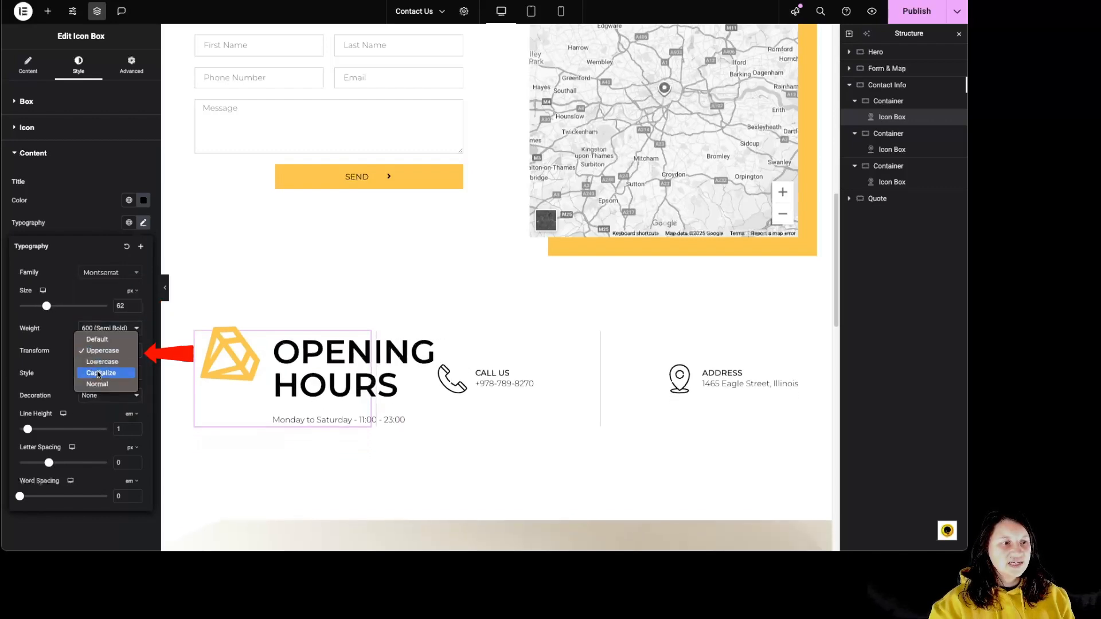
pyautogui.click(98, 373)
# Check the title's decoration options and set its line height to 2 em, letter spacing to 2.2 px and word spacing to 1.4 em.
pyautogui.click(92, 385)
pyautogui.click(92, 395)
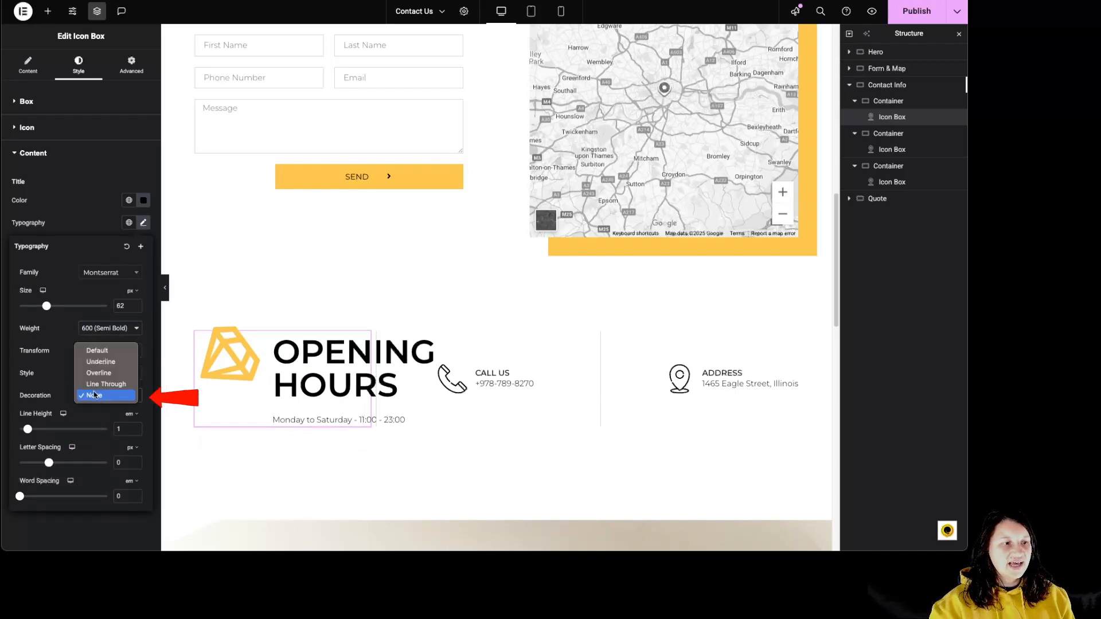
pyautogui.click(50, 438)
pyautogui.moveTo(30, 430); pyautogui.dragTo(62, 464)
pyautogui.moveTo(19, 496); pyautogui.dragTo(45, 497)
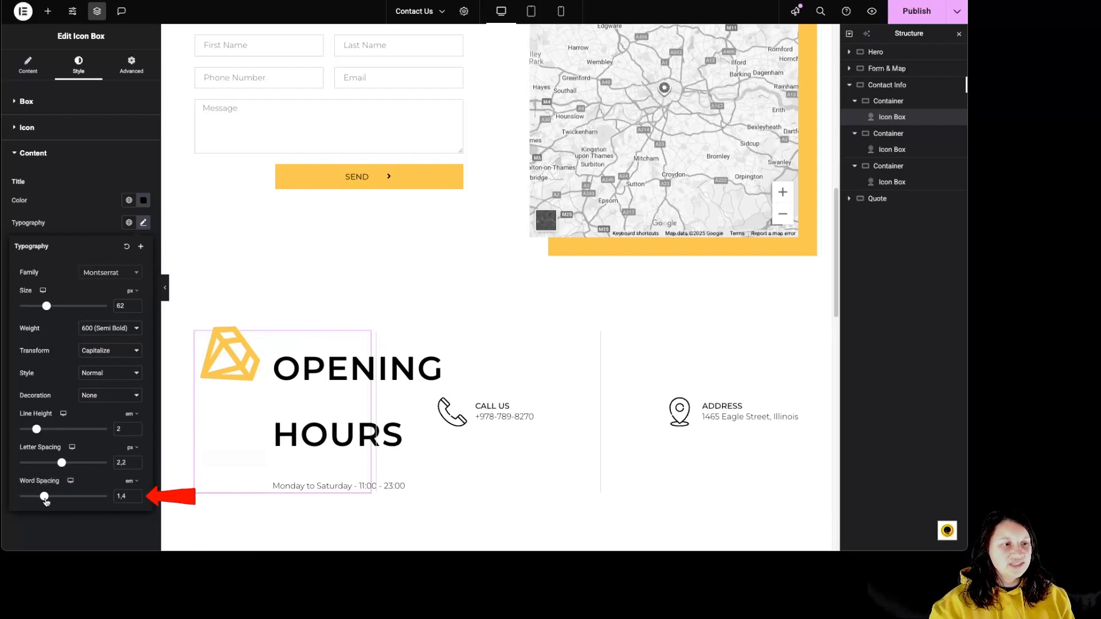
# Apply the global Accent font to the icon box title.
pyautogui.click(129, 222)
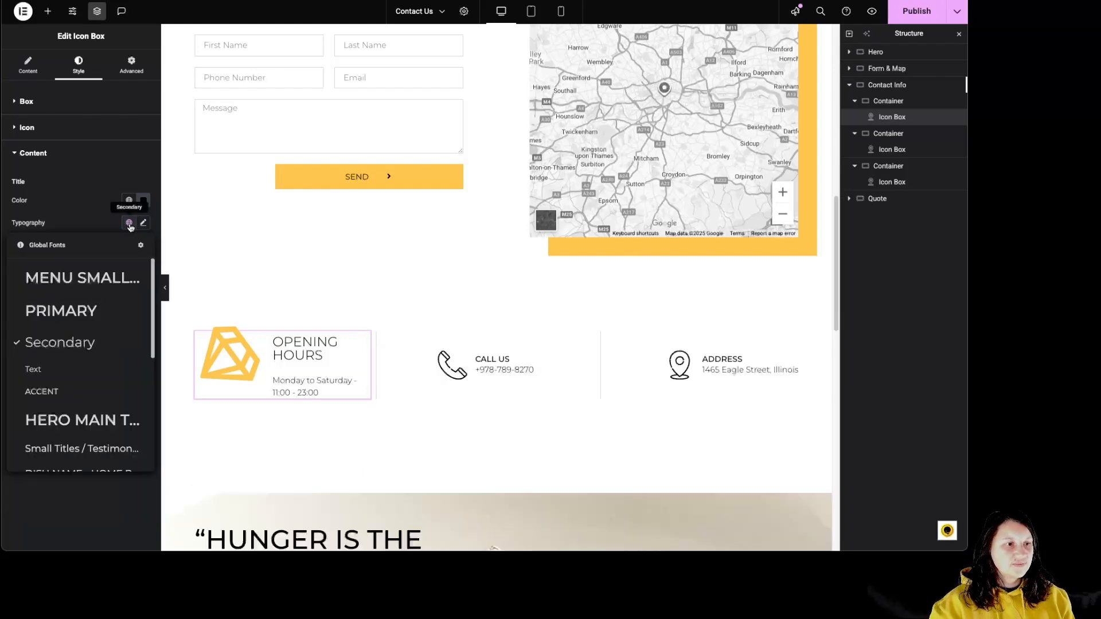
pyautogui.click(65, 389)
# Try a 2 px text stroke in color #F3AEAE on the title and reset the stroke.
pyautogui.click(143, 246)
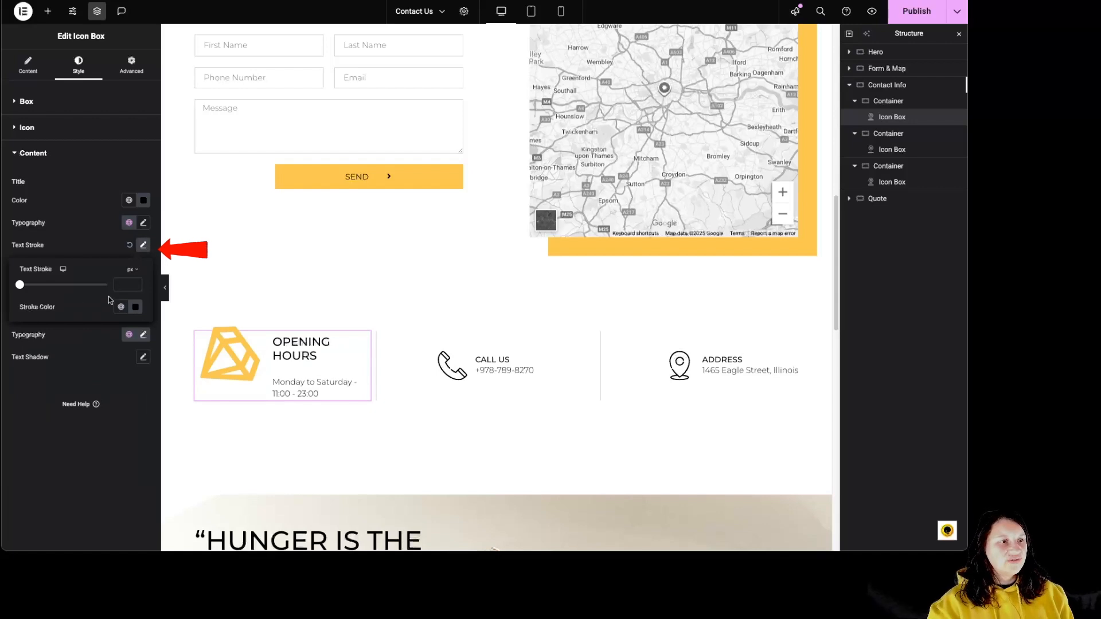
pyautogui.moveTo(21, 285); pyautogui.dragTo(36, 286)
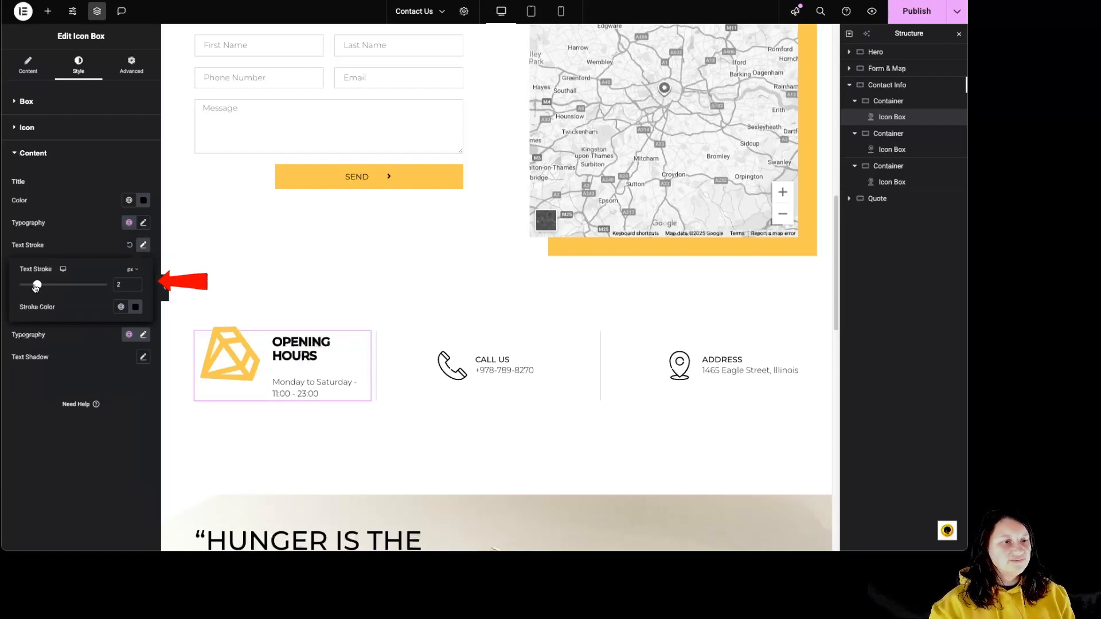
pyautogui.click(135, 307)
pyautogui.click(107, 351)
pyautogui.click(129, 245)
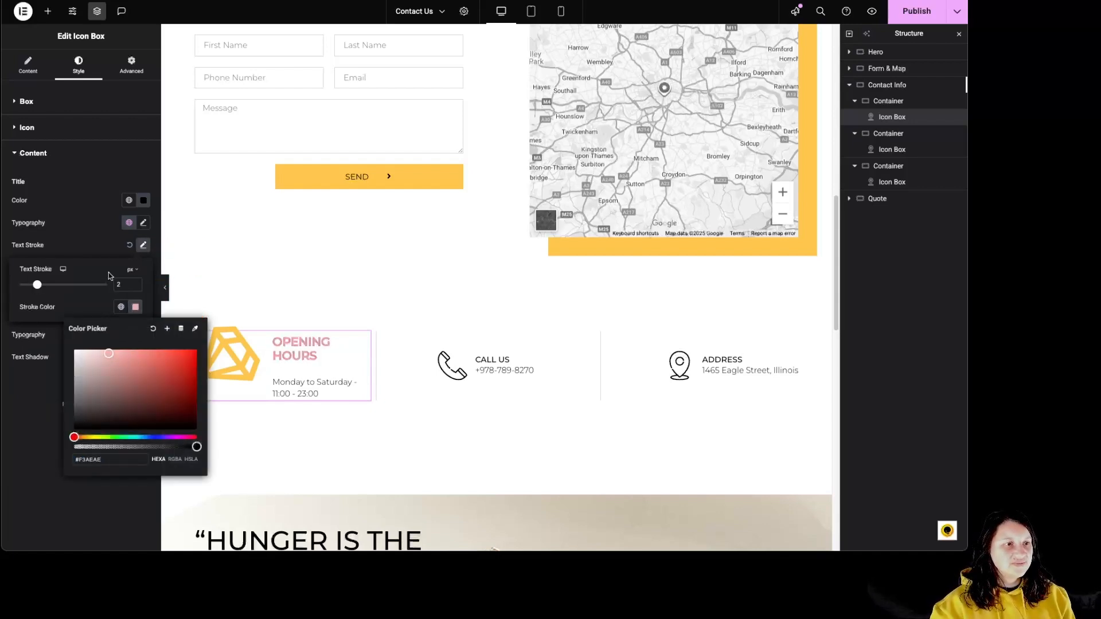
# Try a red title text shadow with blur 8, horizontal offset 37 and vertical offset -13, and reset the shadow.
pyautogui.click(144, 269)
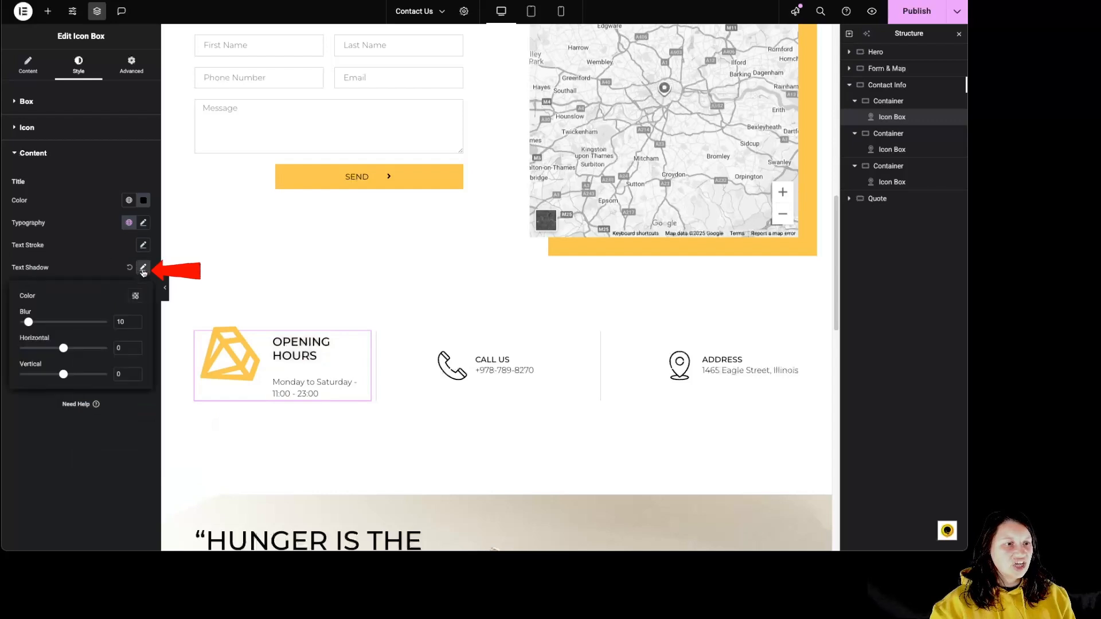
pyautogui.click(136, 297)
pyautogui.moveTo(149, 375); pyautogui.dragTo(176, 348)
pyautogui.moveTo(111, 435); pyautogui.dragTo(184, 435)
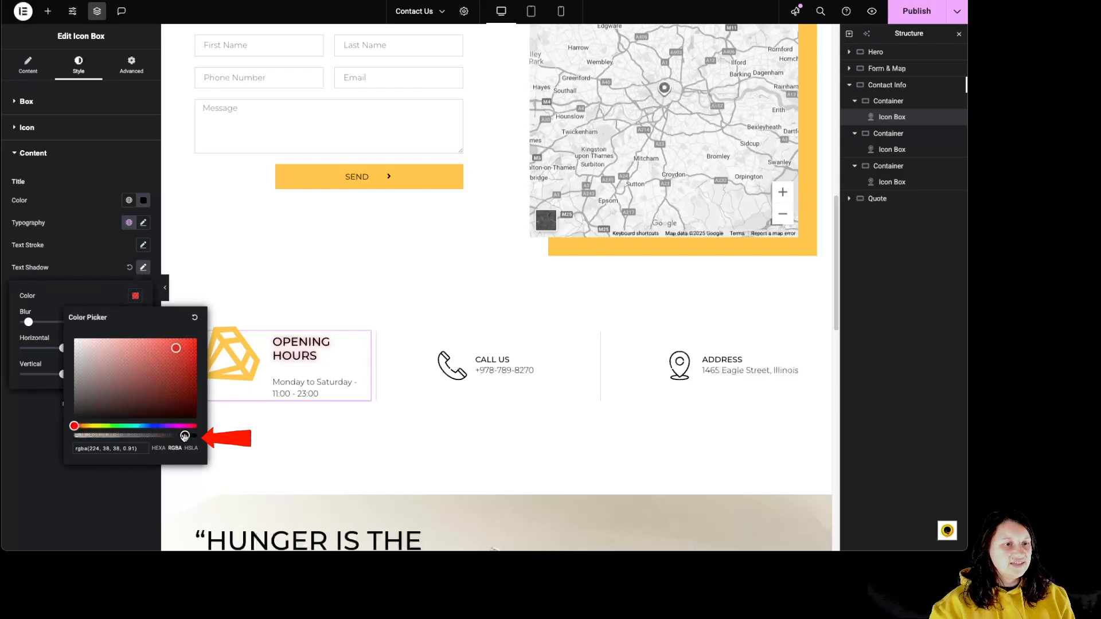
pyautogui.click(28, 321)
pyautogui.moveTo(29, 322); pyautogui.dragTo(57, 375)
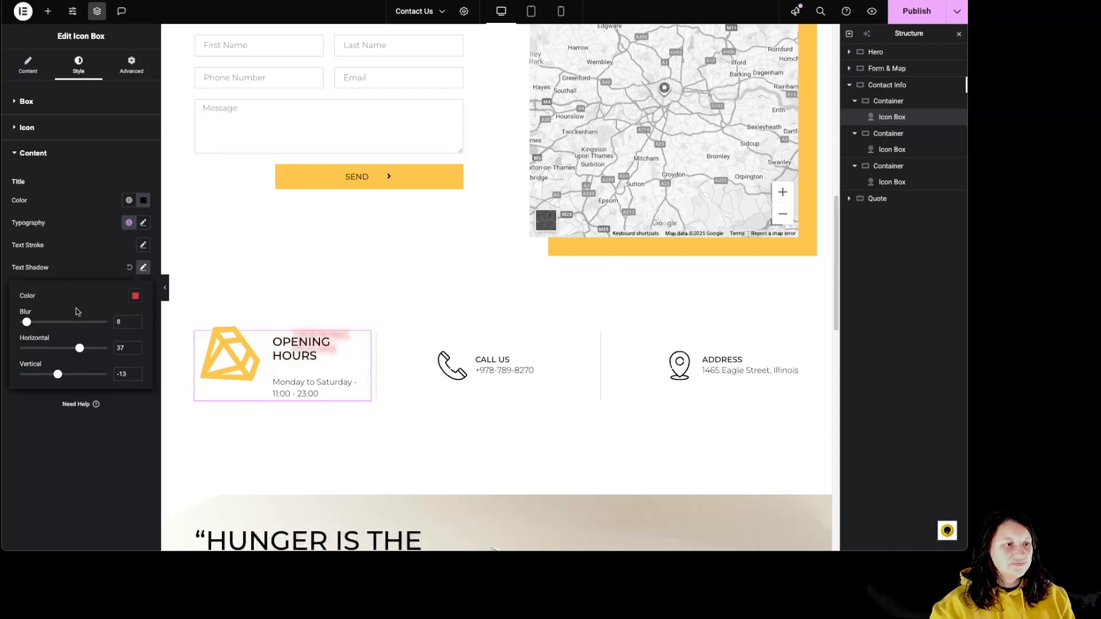
pyautogui.click(91, 278)
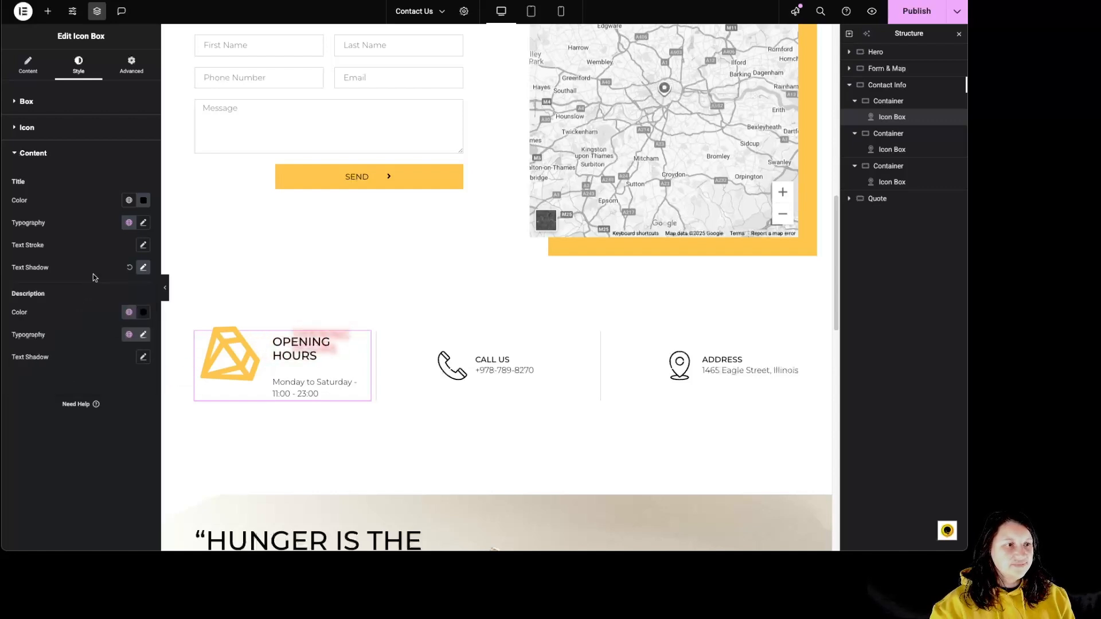
pyautogui.click(129, 269)
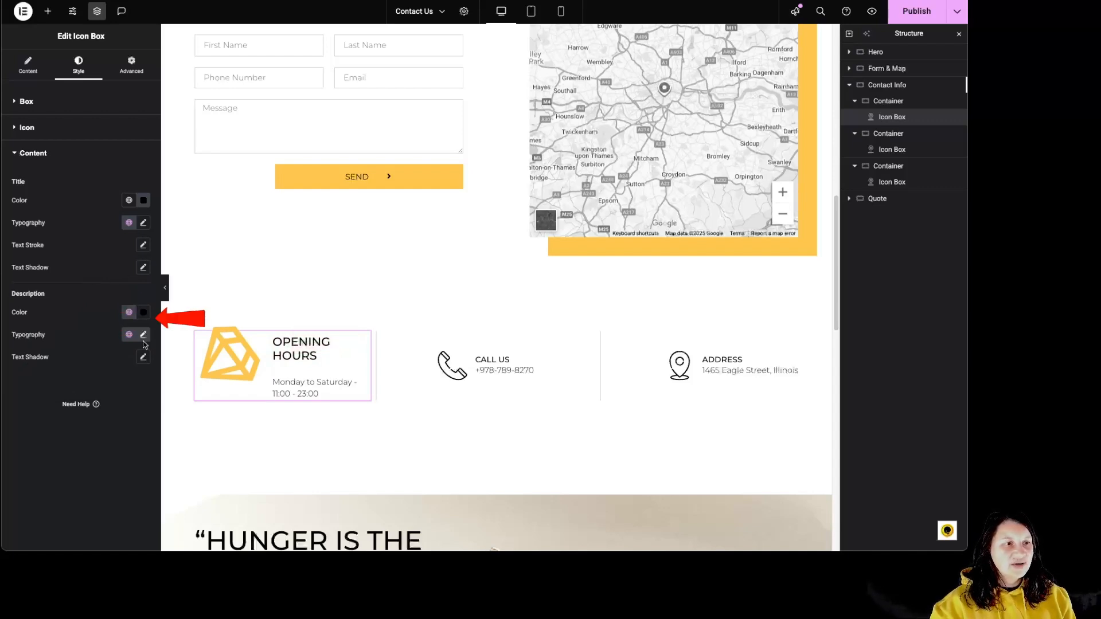
# Check the description's color, typography and text shadow options, and open the widget's advanced settings.
pyautogui.click(129, 314)
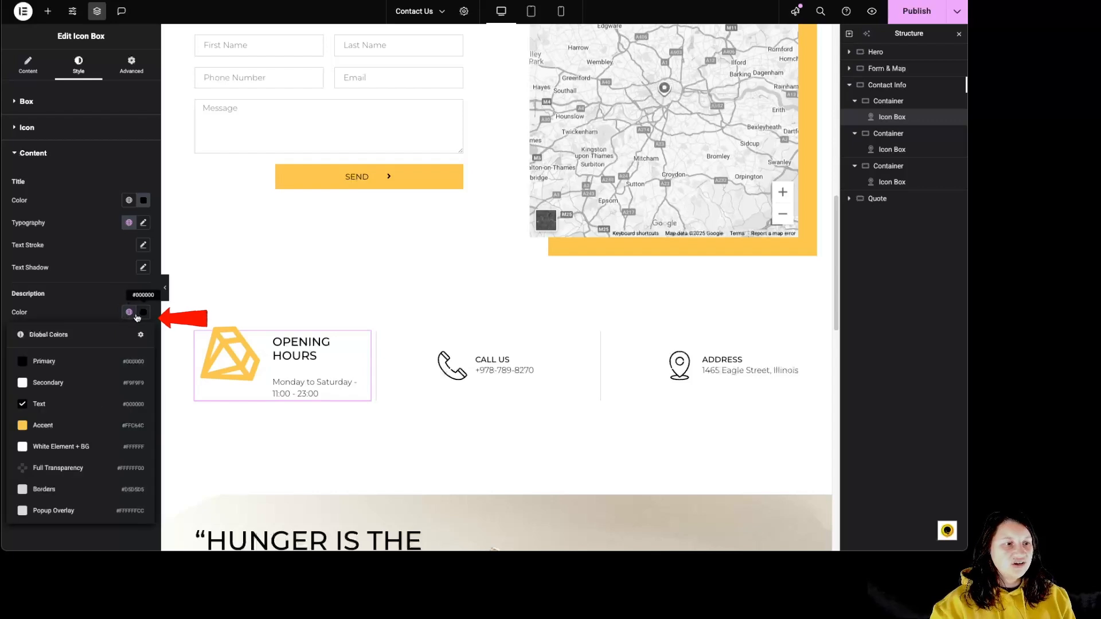
pyautogui.click(142, 314)
pyautogui.click(142, 313)
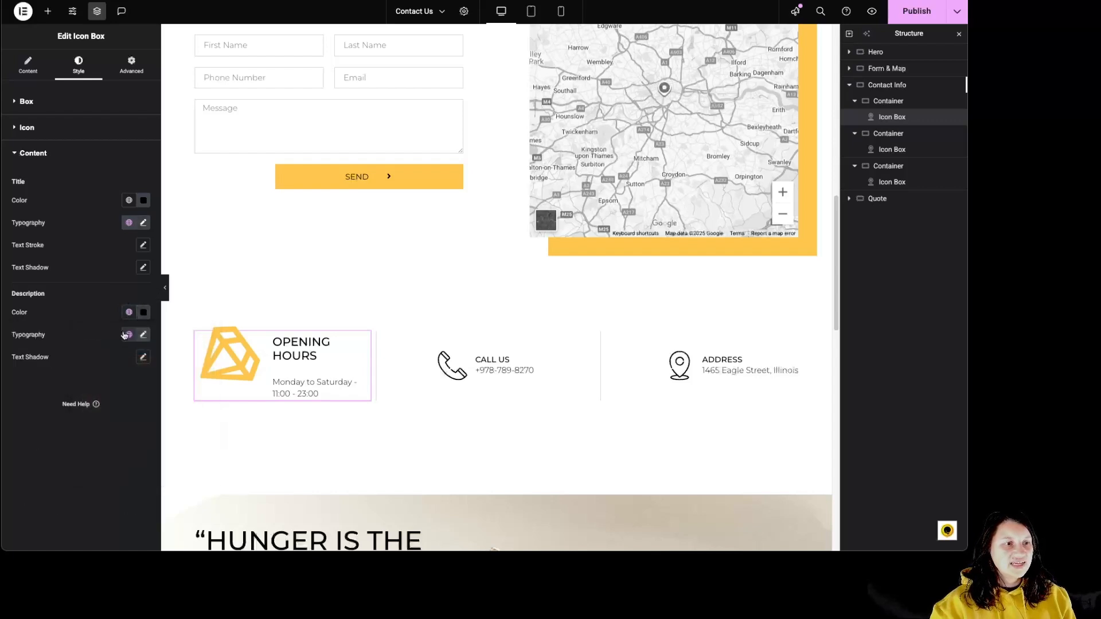
pyautogui.click(129, 335)
pyautogui.click(144, 335)
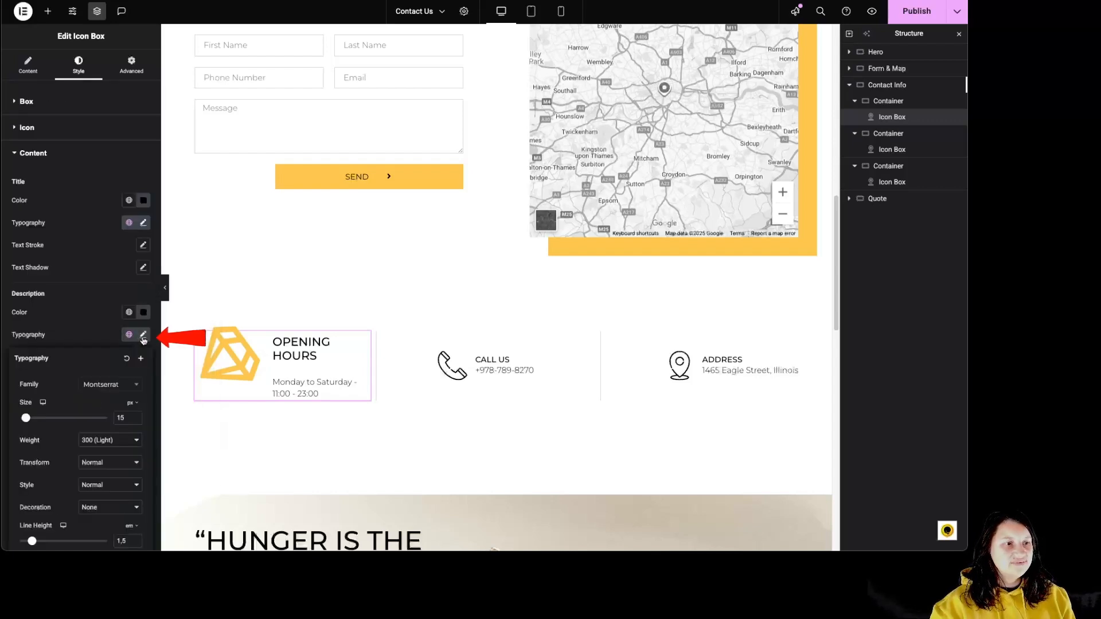
pyautogui.click(143, 335)
pyautogui.click(144, 358)
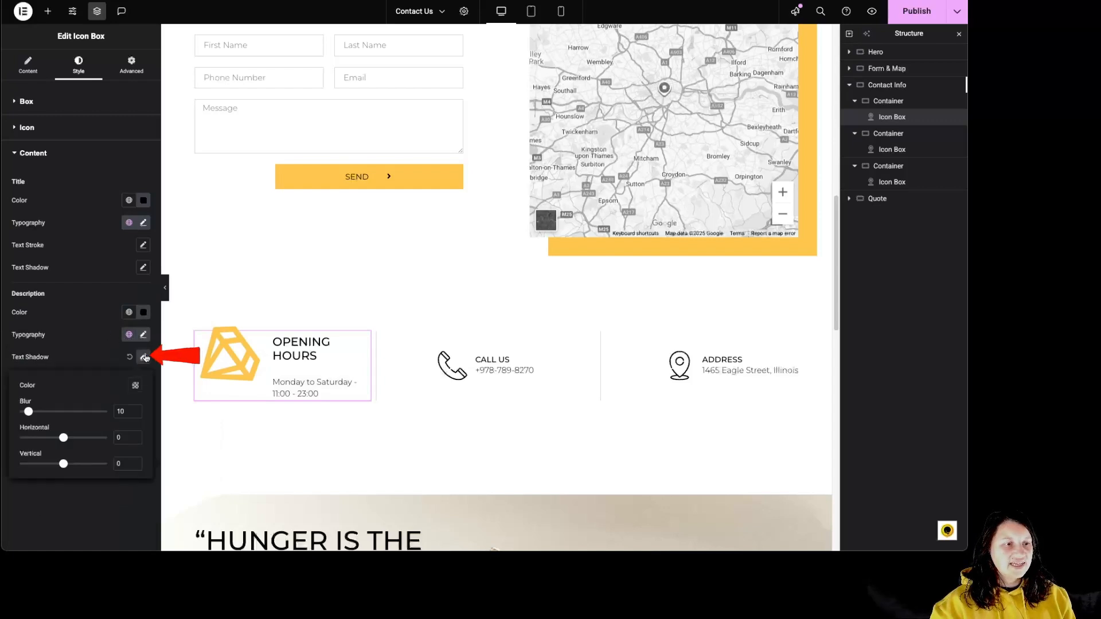
pyautogui.click(107, 331)
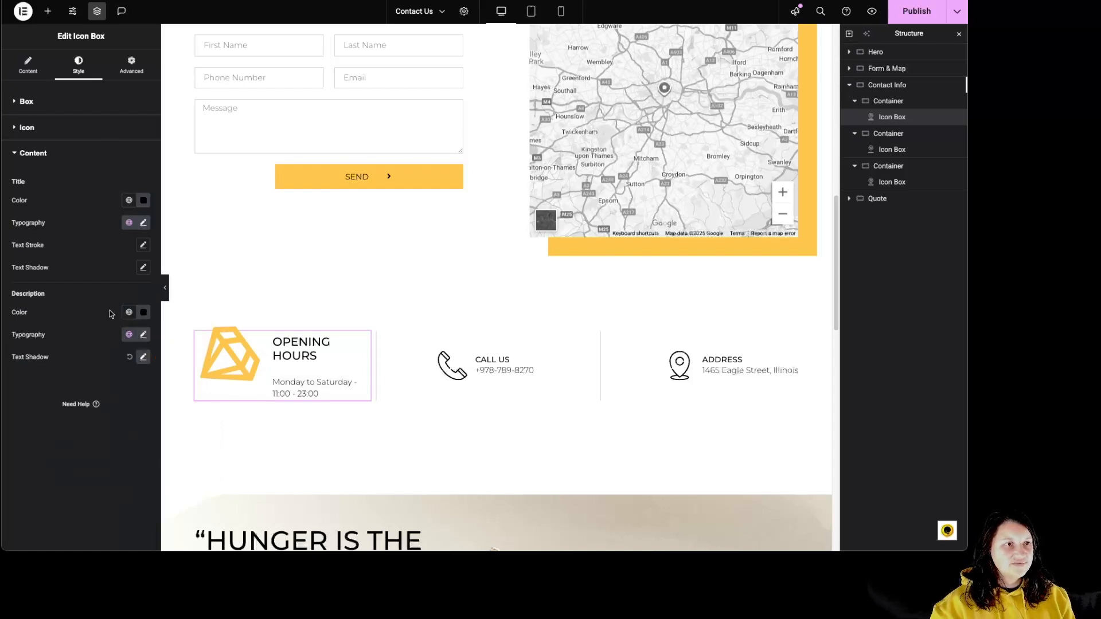
pyautogui.click(132, 69)
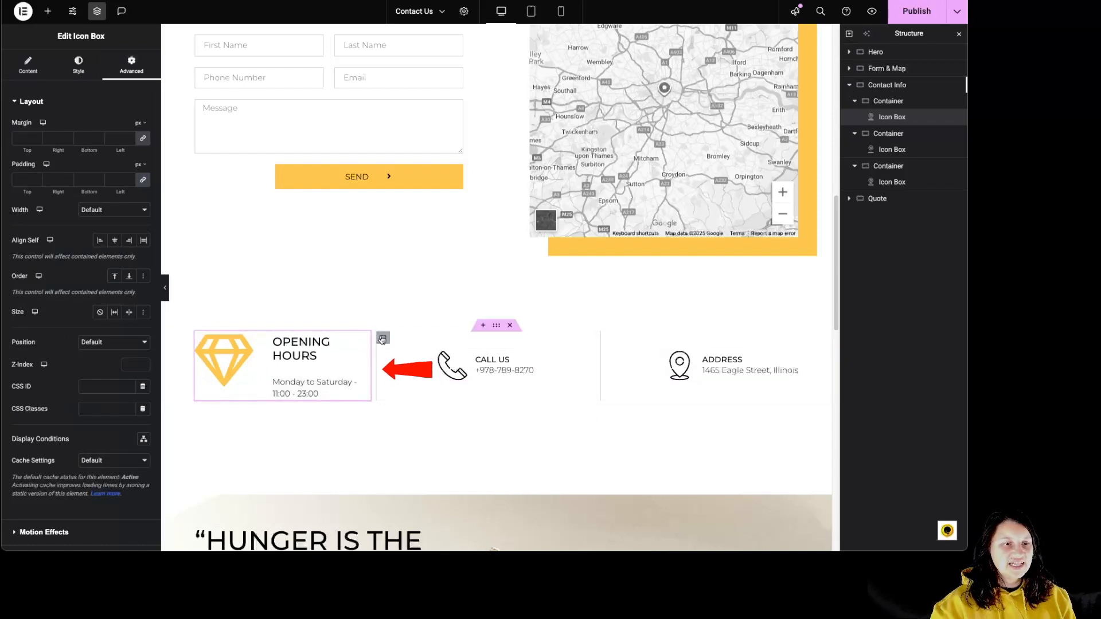
# Set the border color of the container holding the Call Us icon box to #FF0000.
pyautogui.click(384, 339)
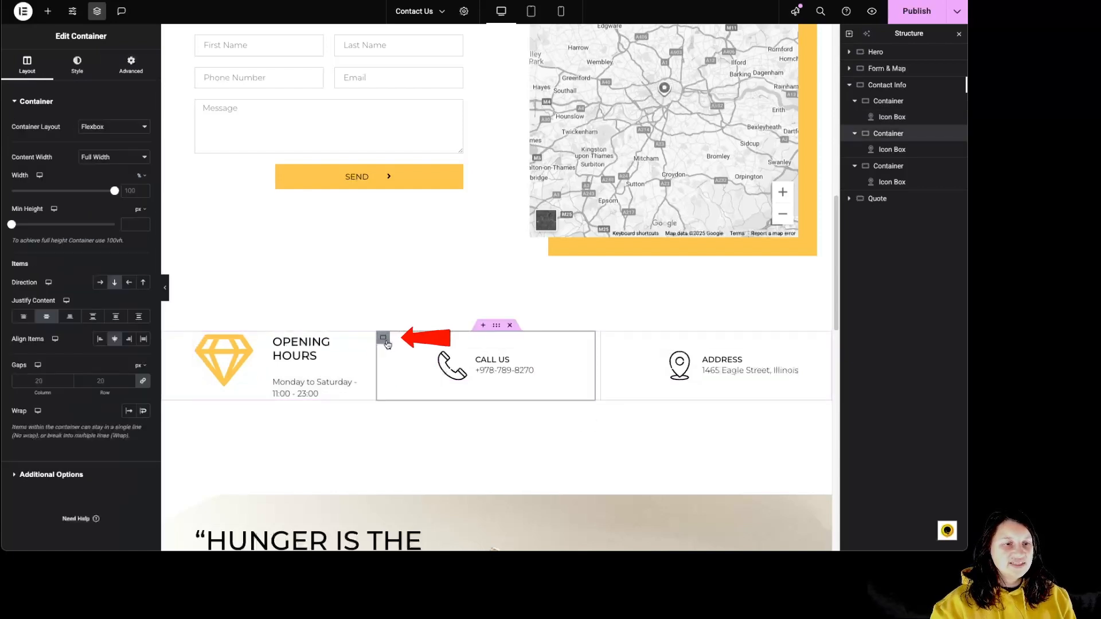
pyautogui.click(77, 63)
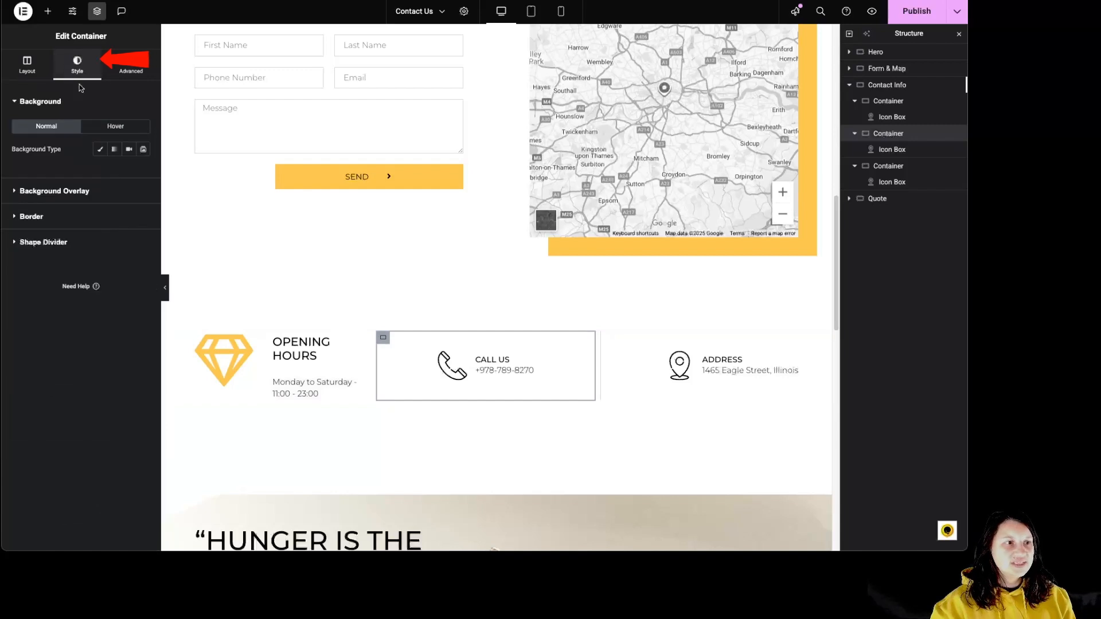
pyautogui.click(81, 223)
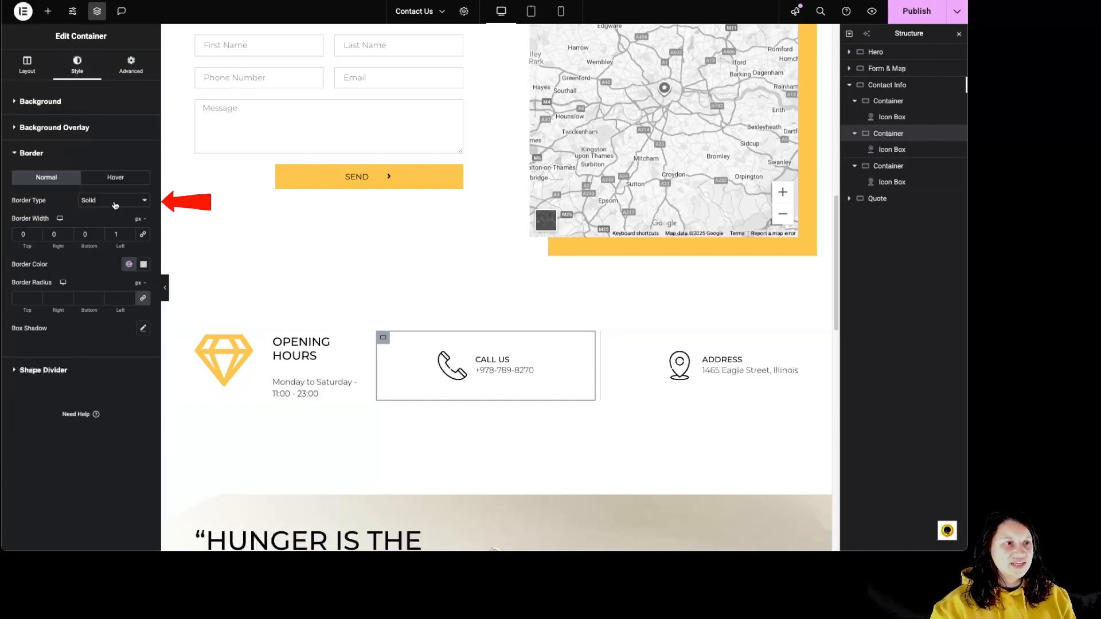
pyautogui.click(144, 265)
pyautogui.click(204, 307)
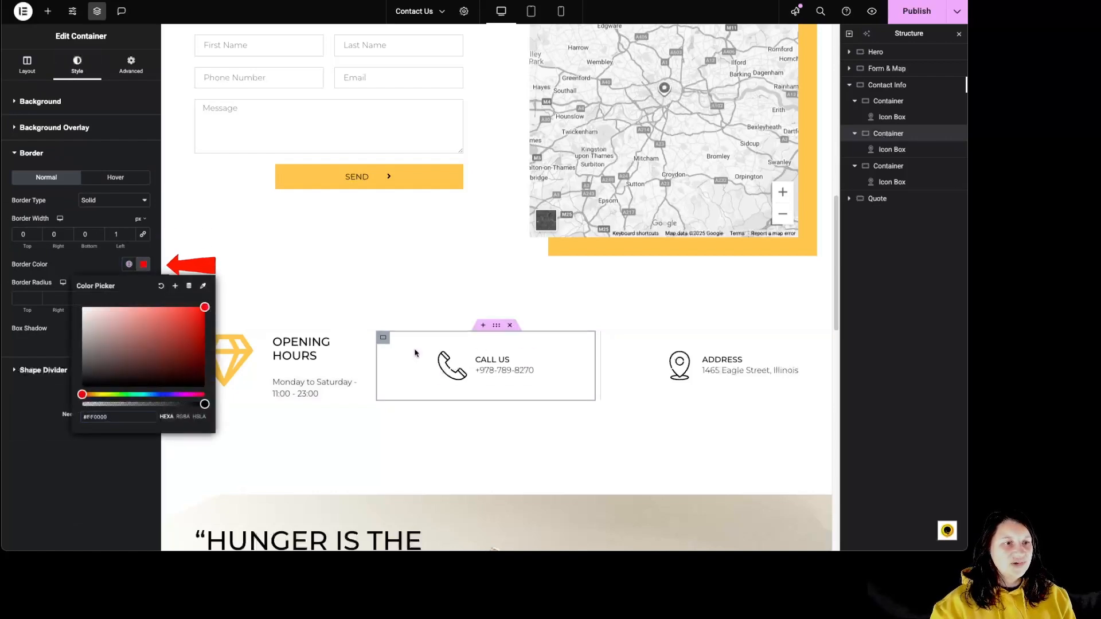
# Set the border color of the container holding the Address icon box to red.
pyautogui.click(609, 340)
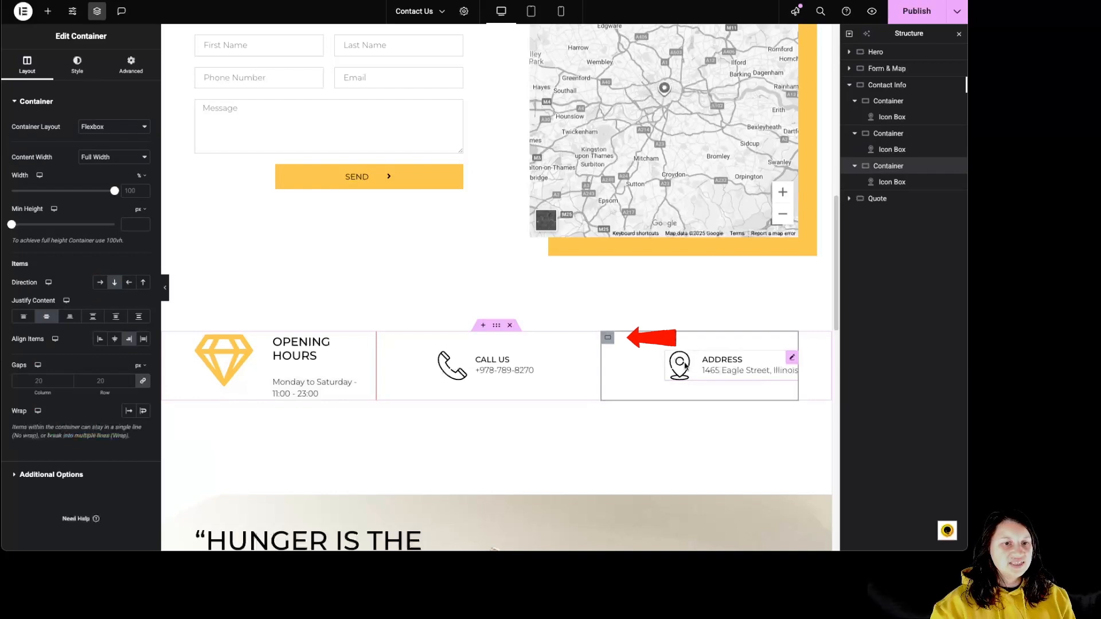
pyautogui.click(77, 65)
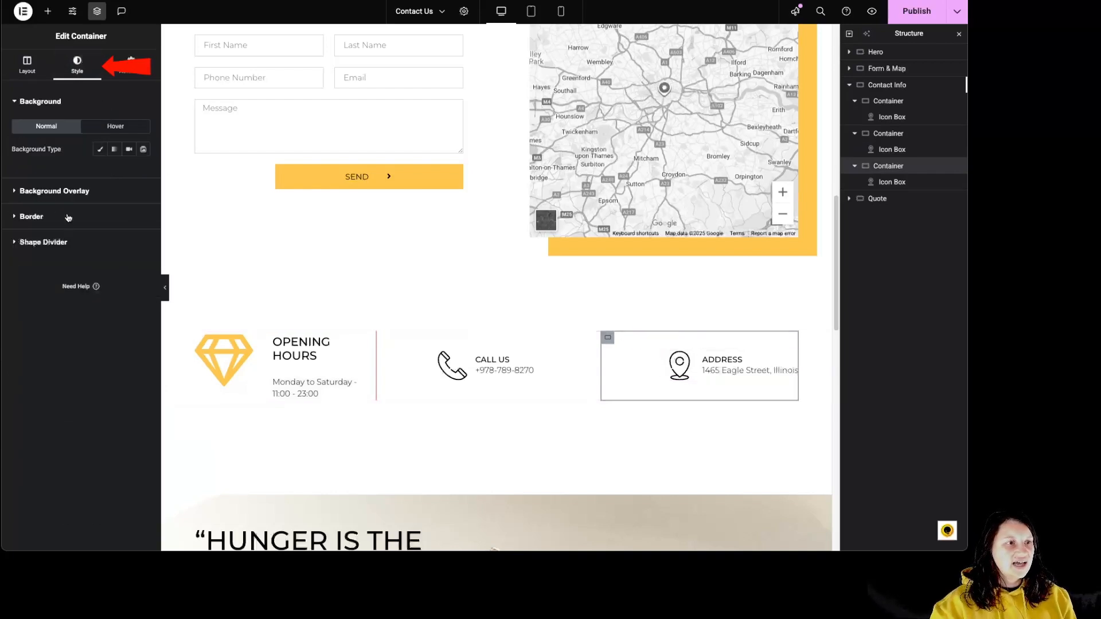
pyautogui.click(68, 218)
pyautogui.click(144, 265)
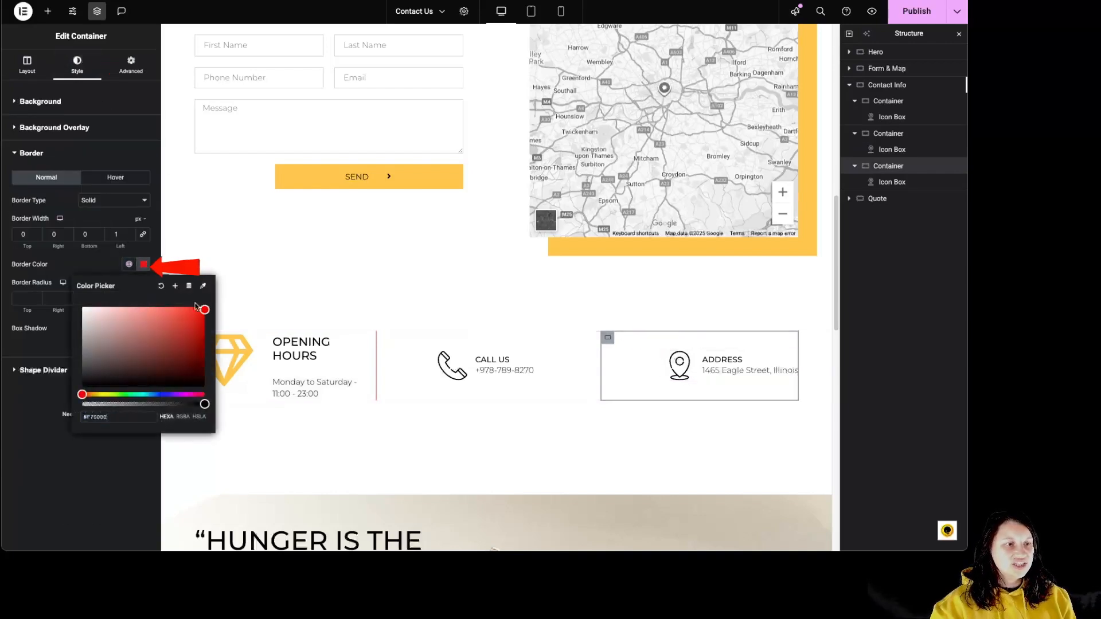
pyautogui.click(373, 244)
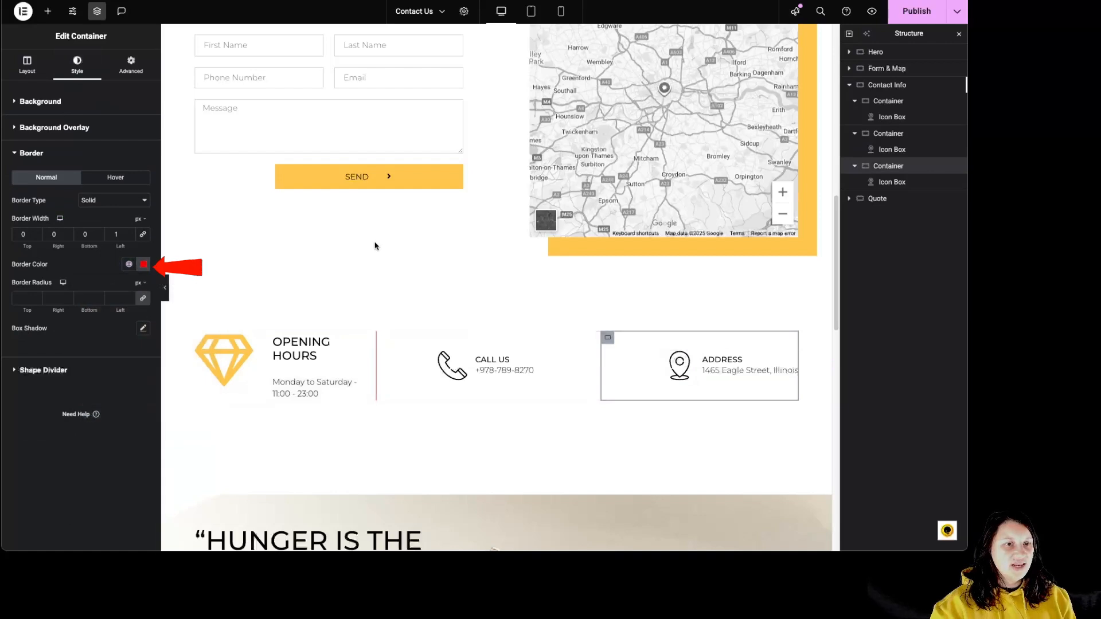
pyautogui.click(457, 502)
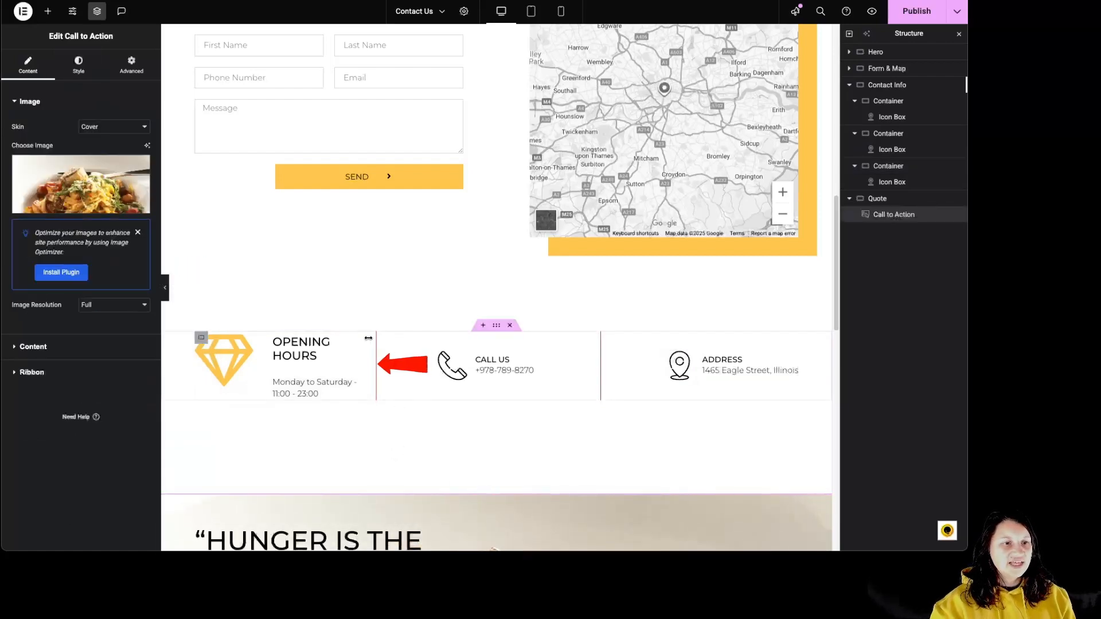